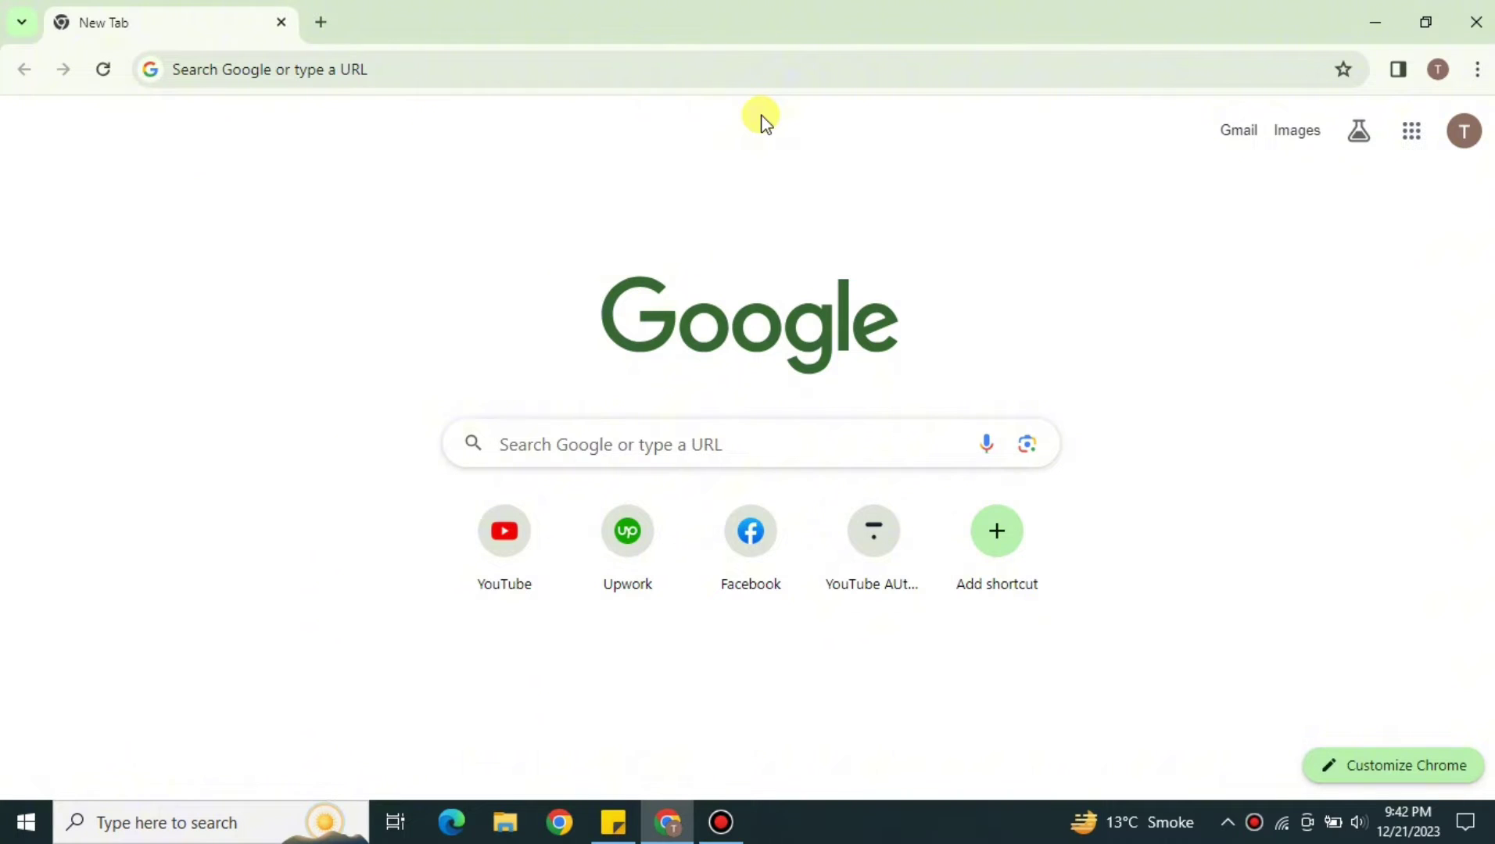
Step: Search Google for trello and open the official trello.com website
click(607, 73)
click(581, 110)
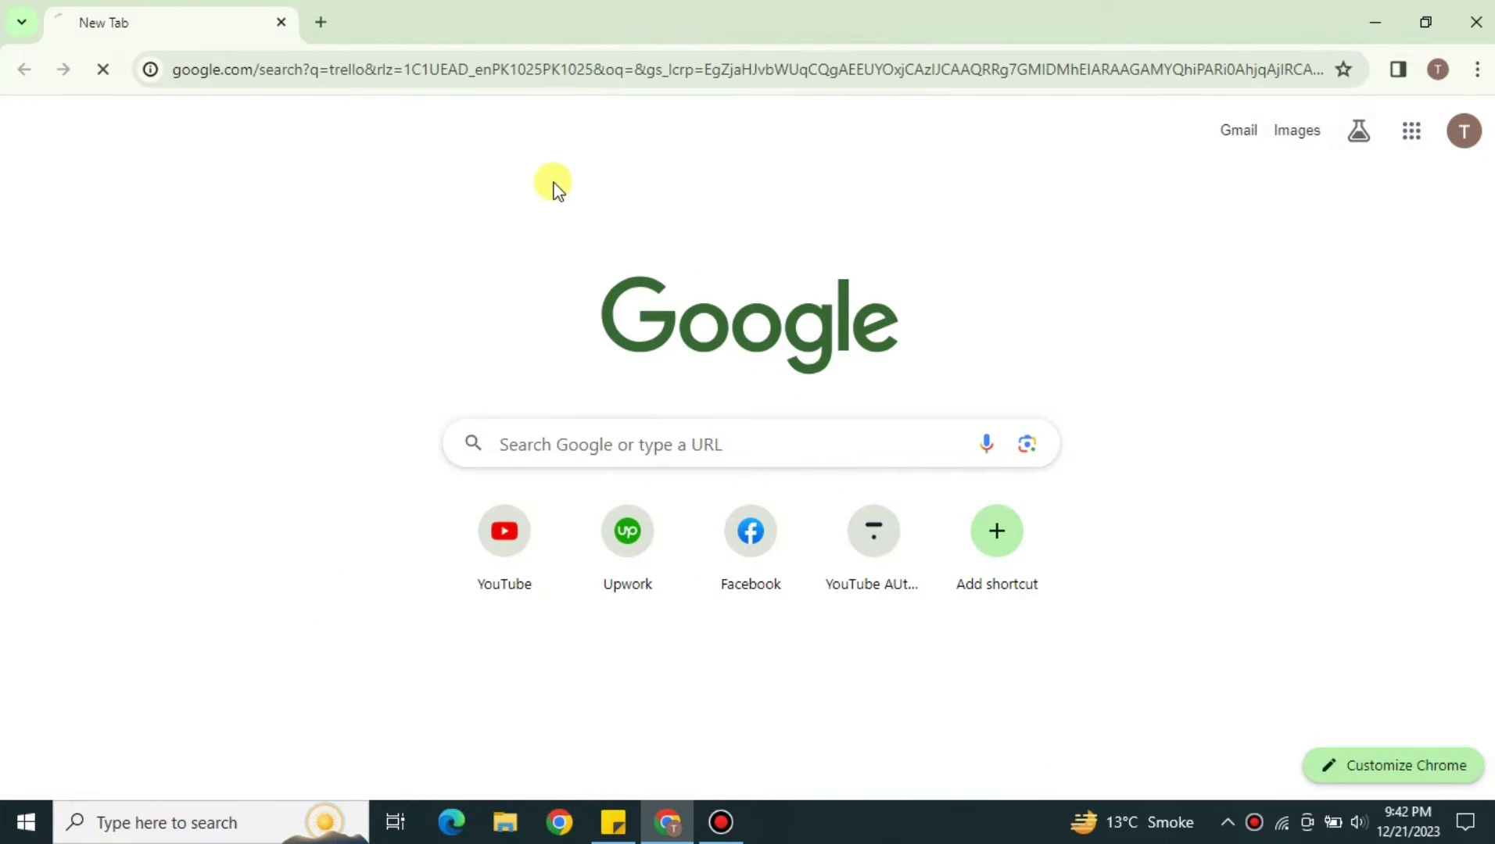
scroll(555, 203, down, 5)
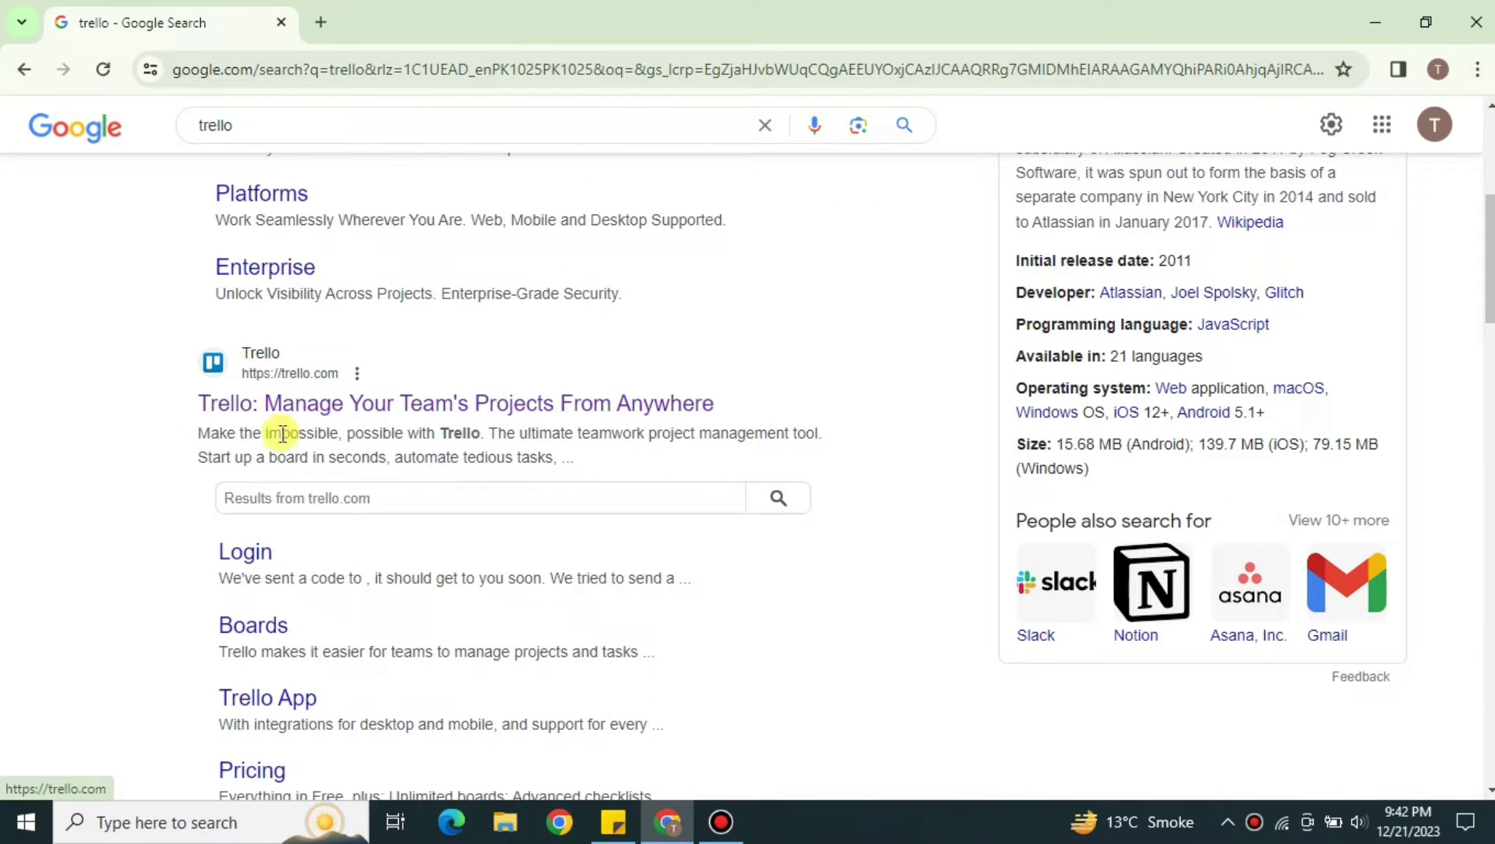
click(428, 404)
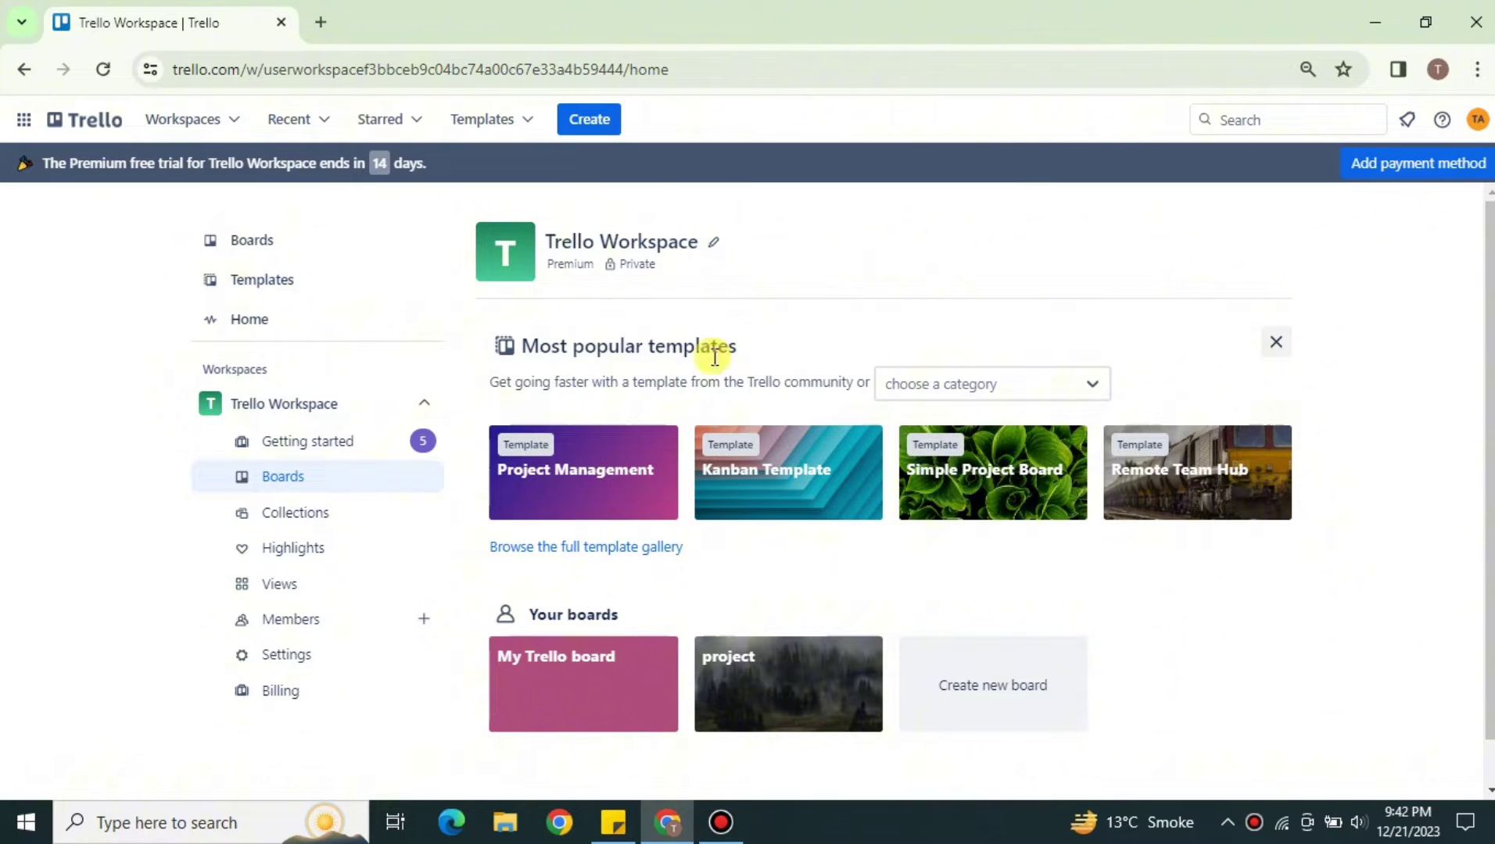
Step: Open the 'project' board from the Your boards section
scroll(1022, 383, down, 1)
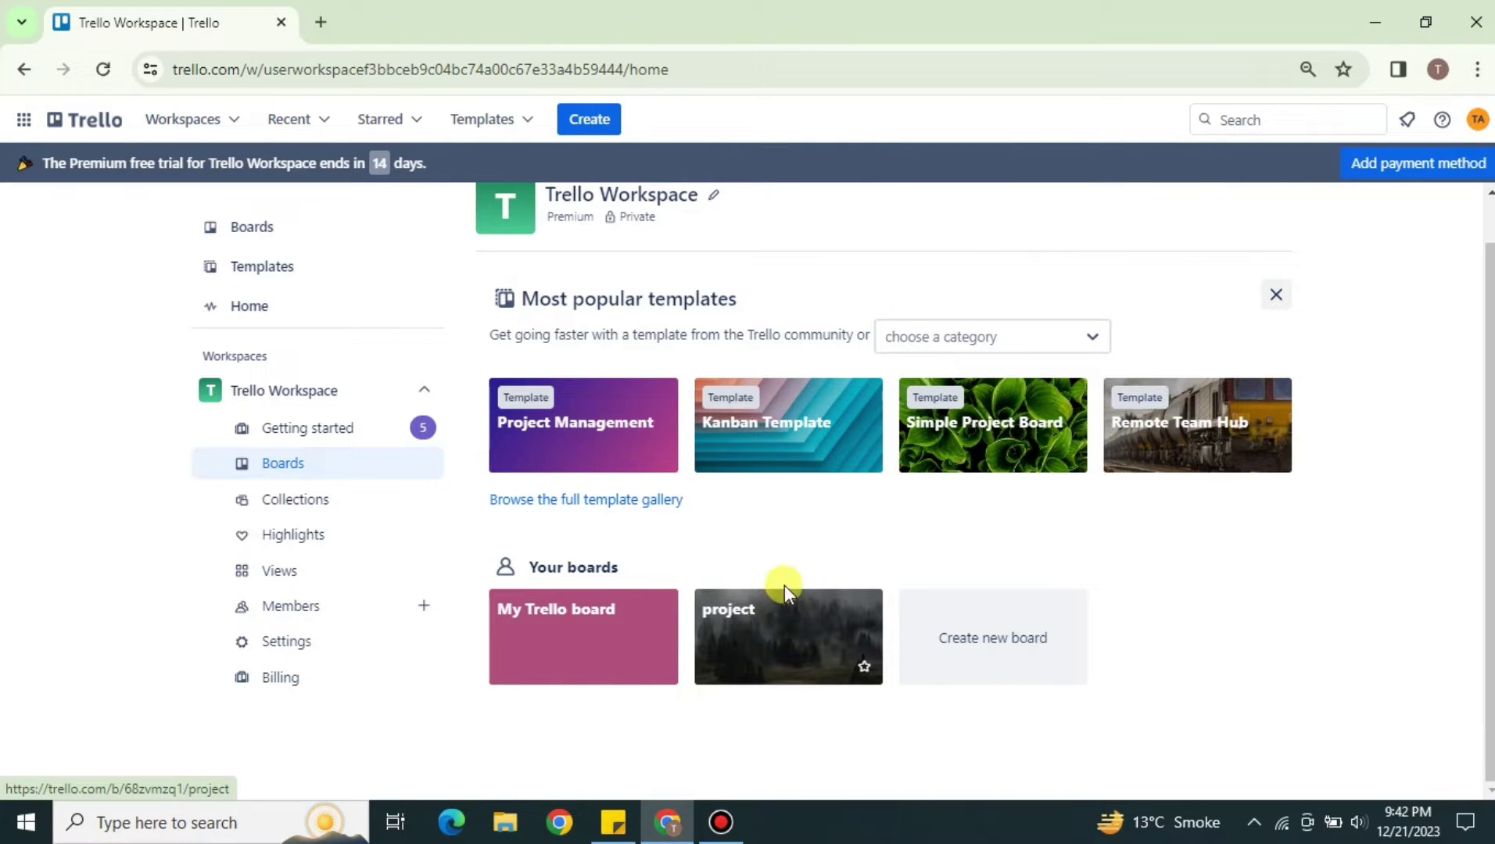
click(801, 634)
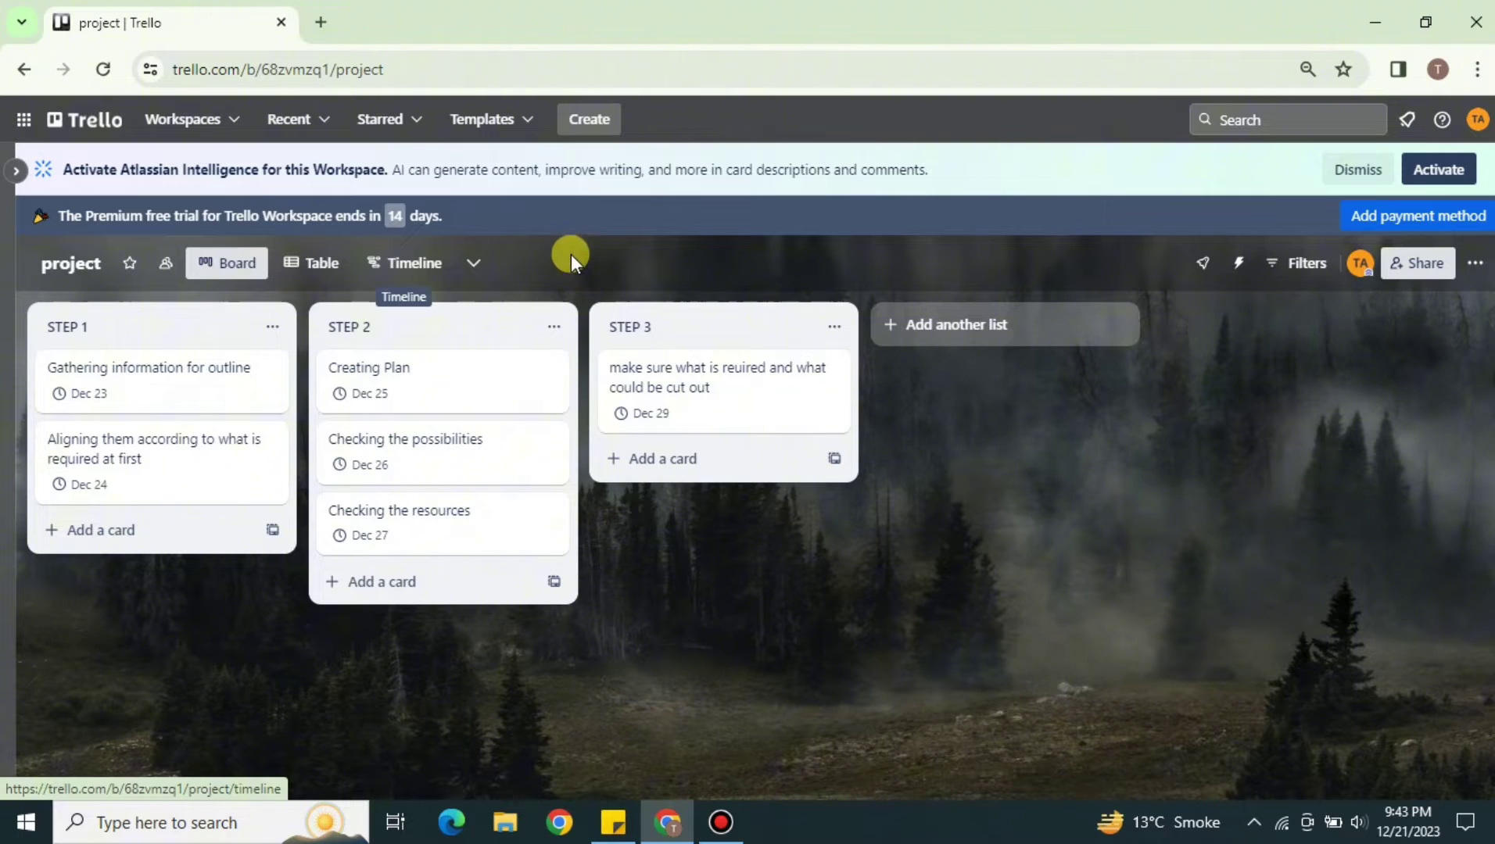
Step: Remove the Timeline and Table views, then re-add Timeline to show the cards by date
click(478, 263)
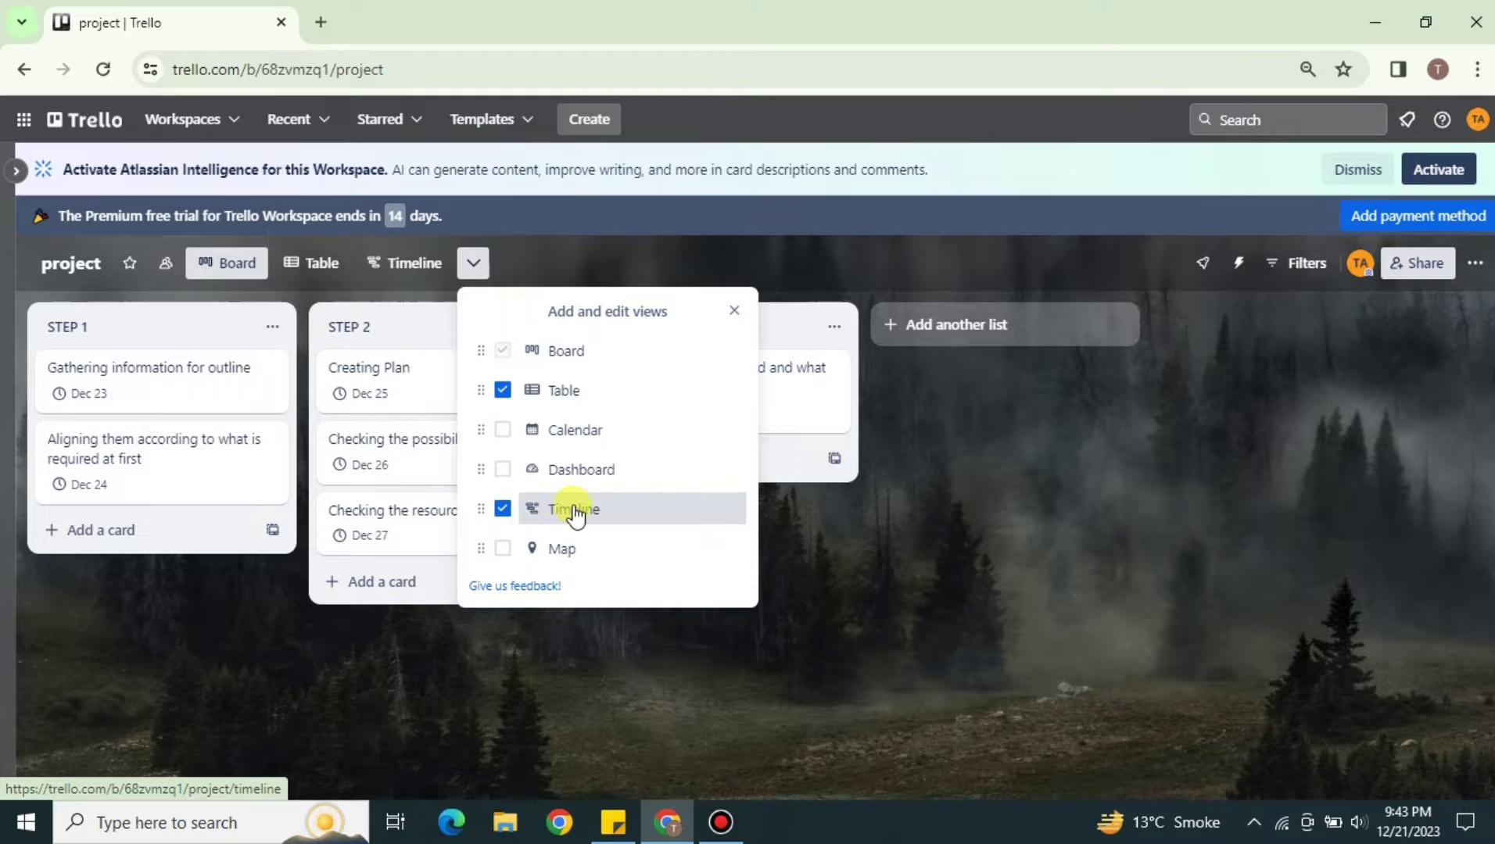
click(503, 509)
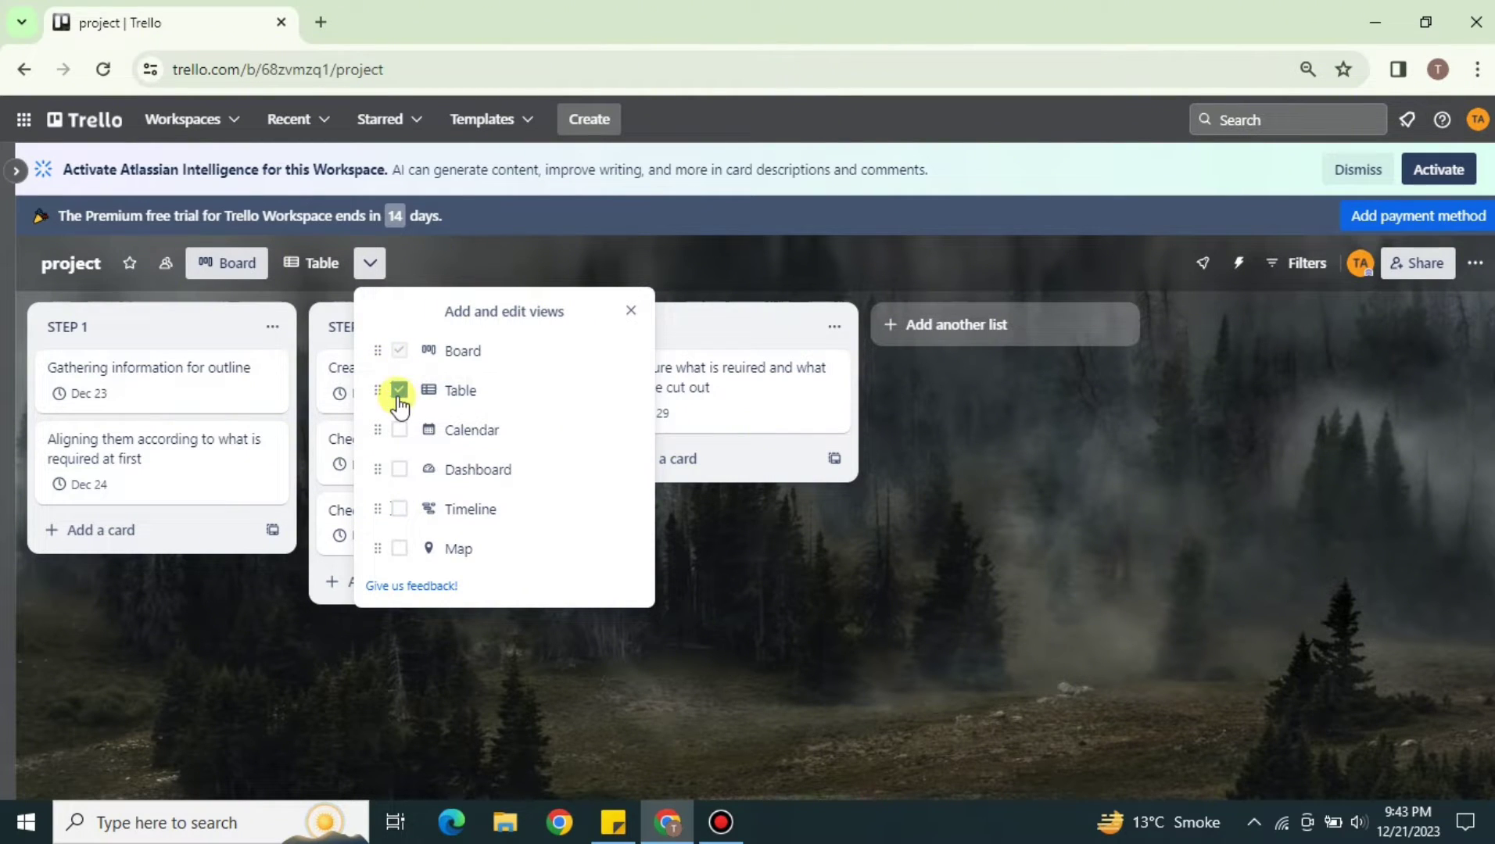
click(399, 391)
click(437, 259)
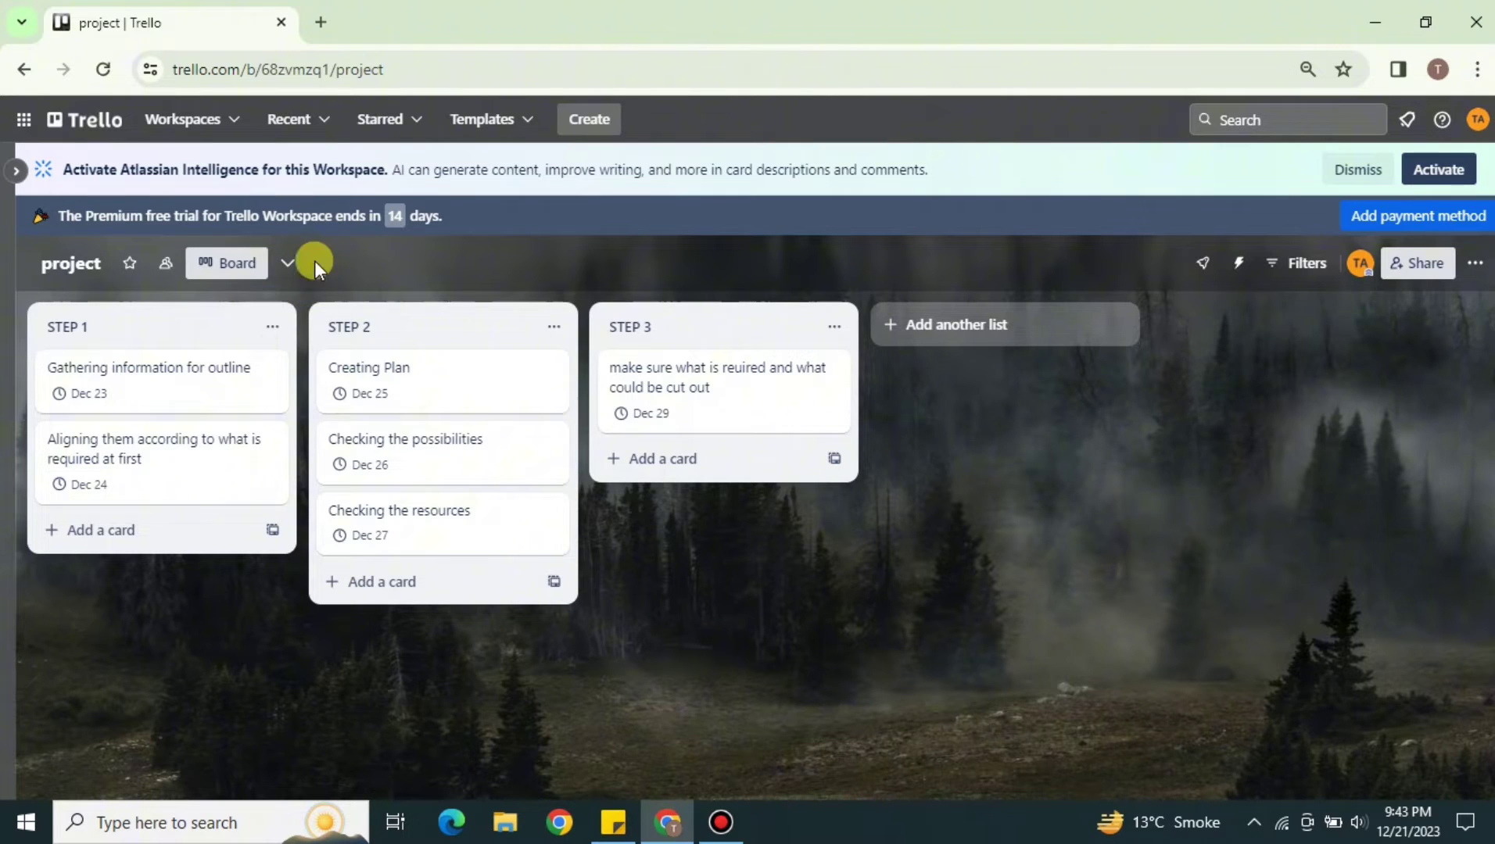
click(287, 264)
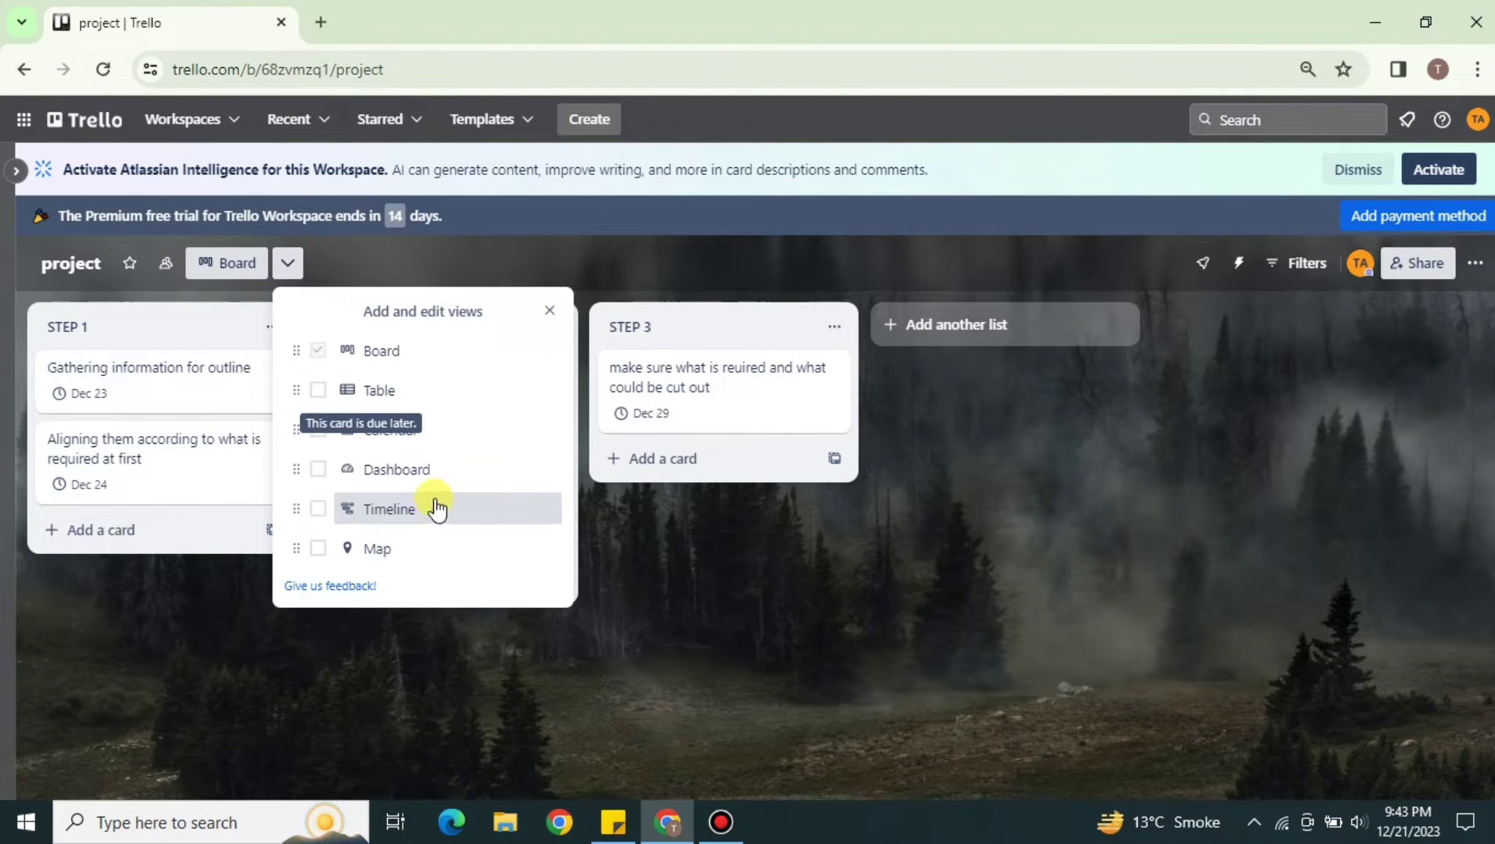
click(426, 511)
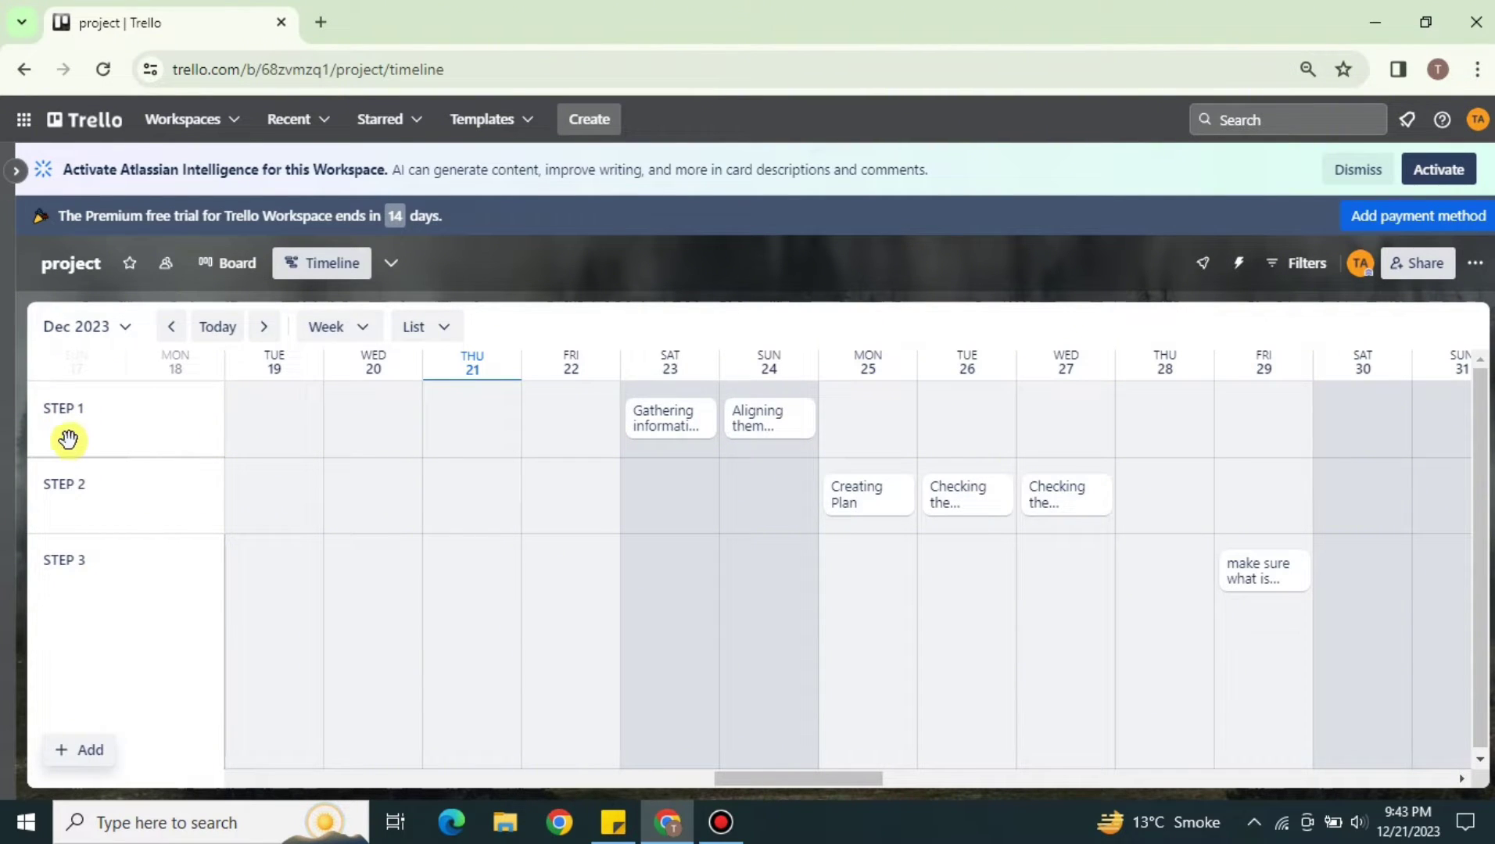
Step: Check the Gathering information card and the Board layout, then return to the workspace home
click(670, 415)
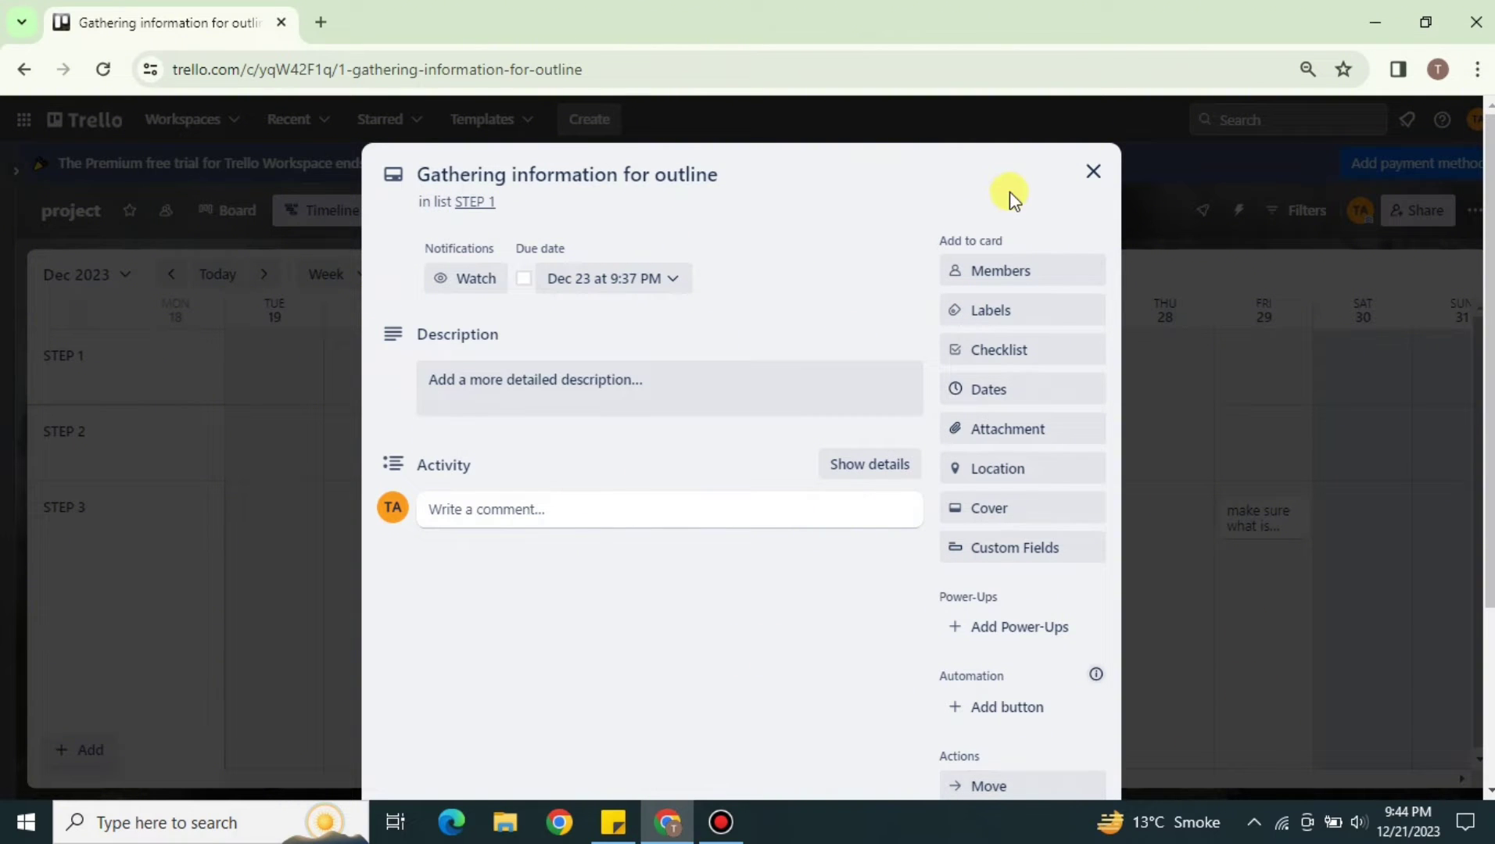
click(1093, 171)
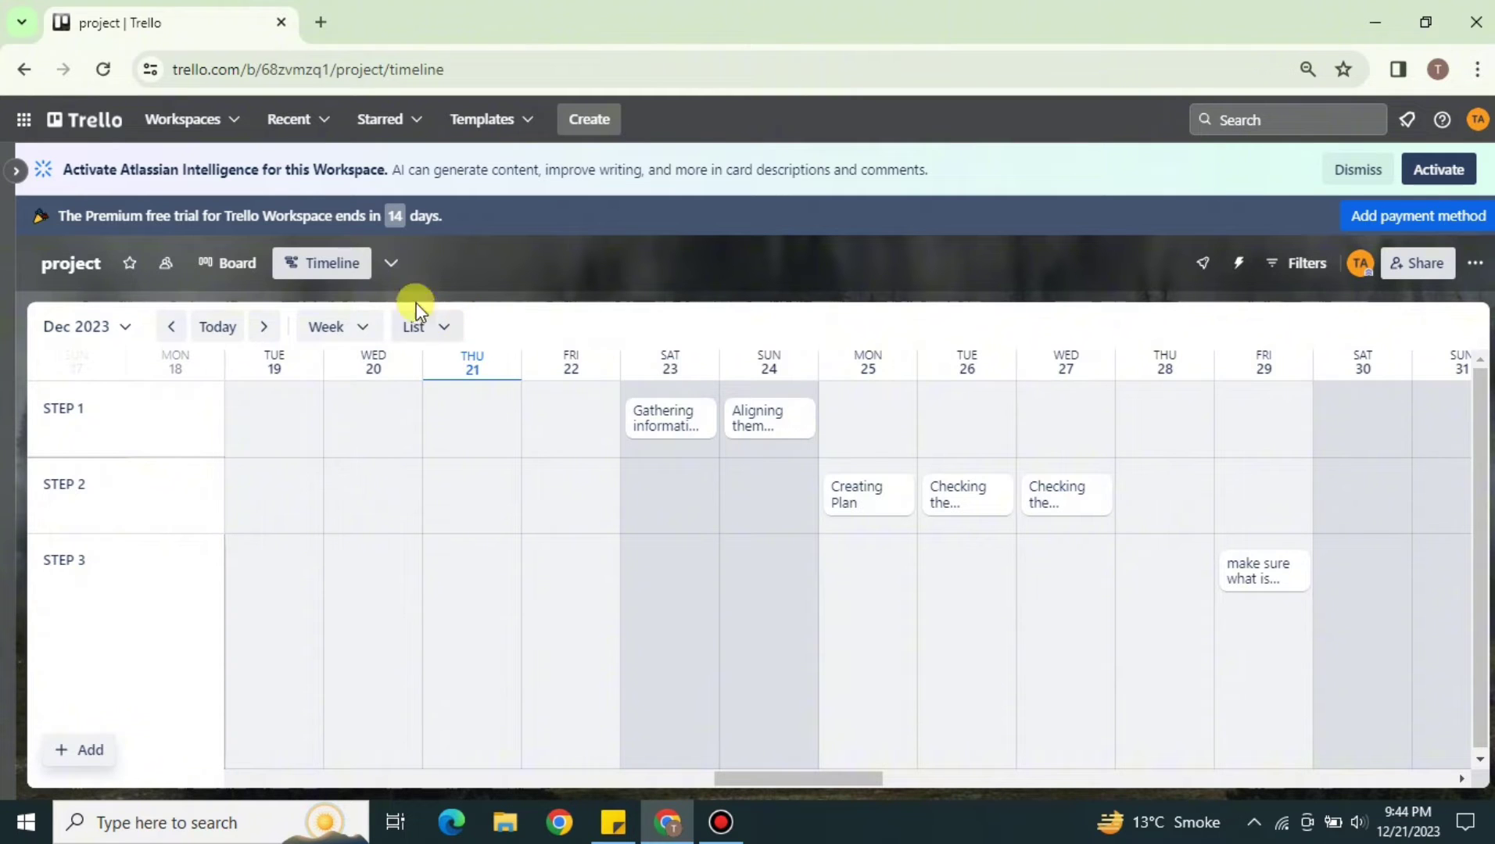
click(244, 270)
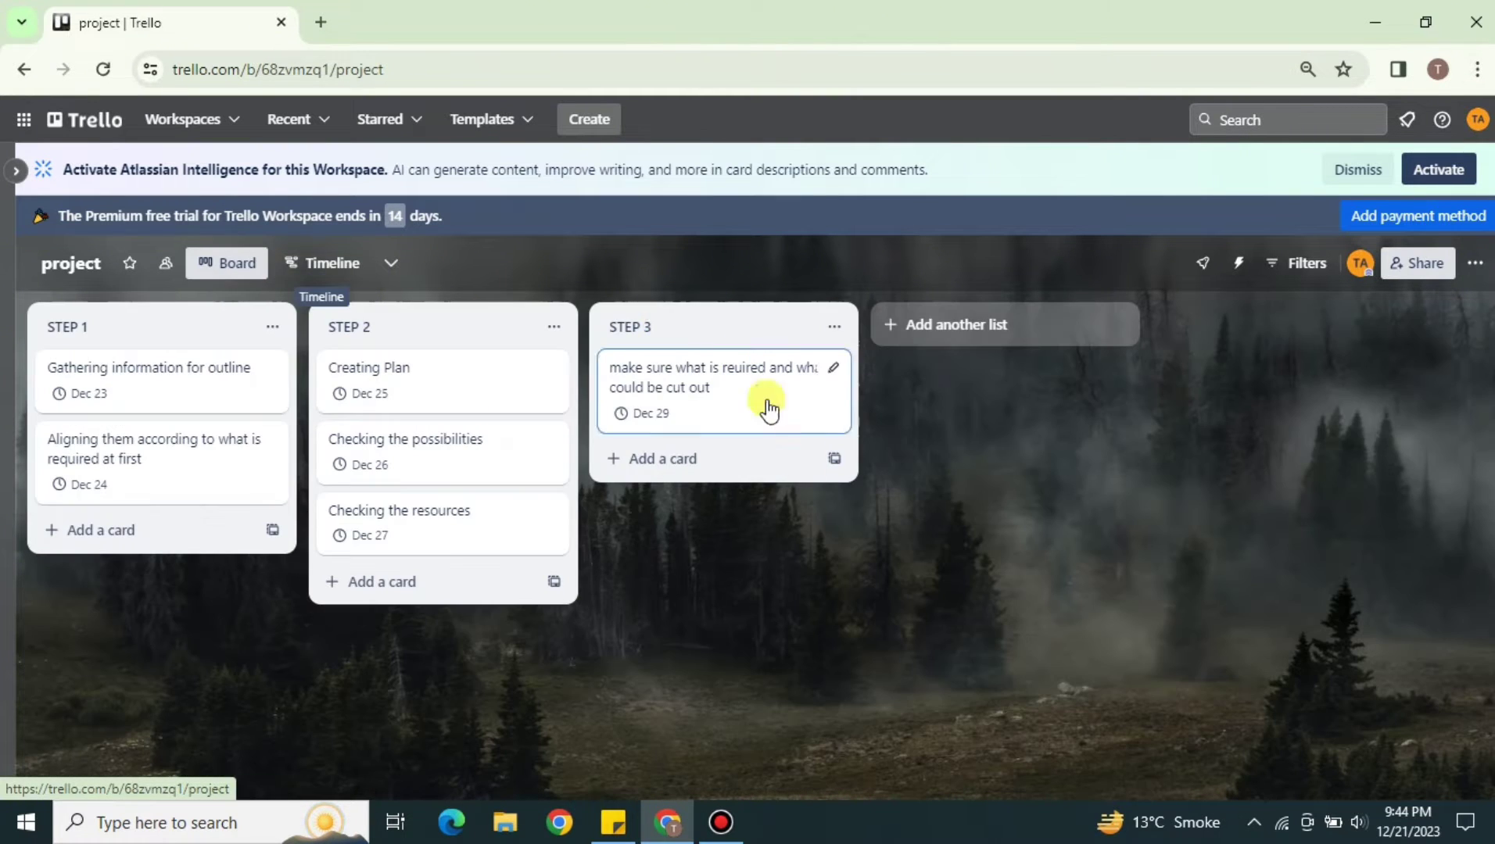
click(303, 270)
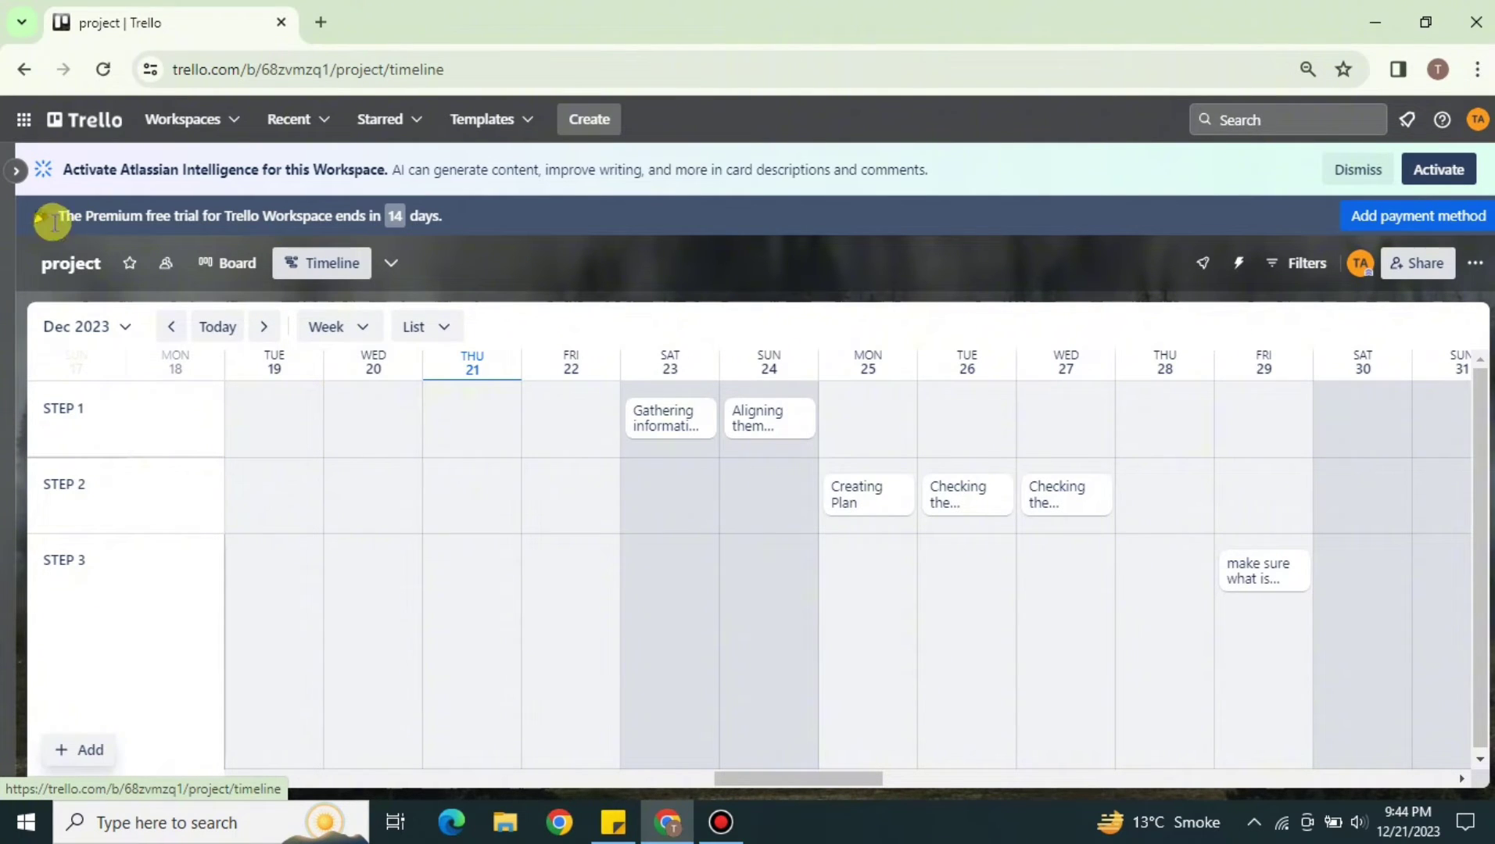
click(79, 119)
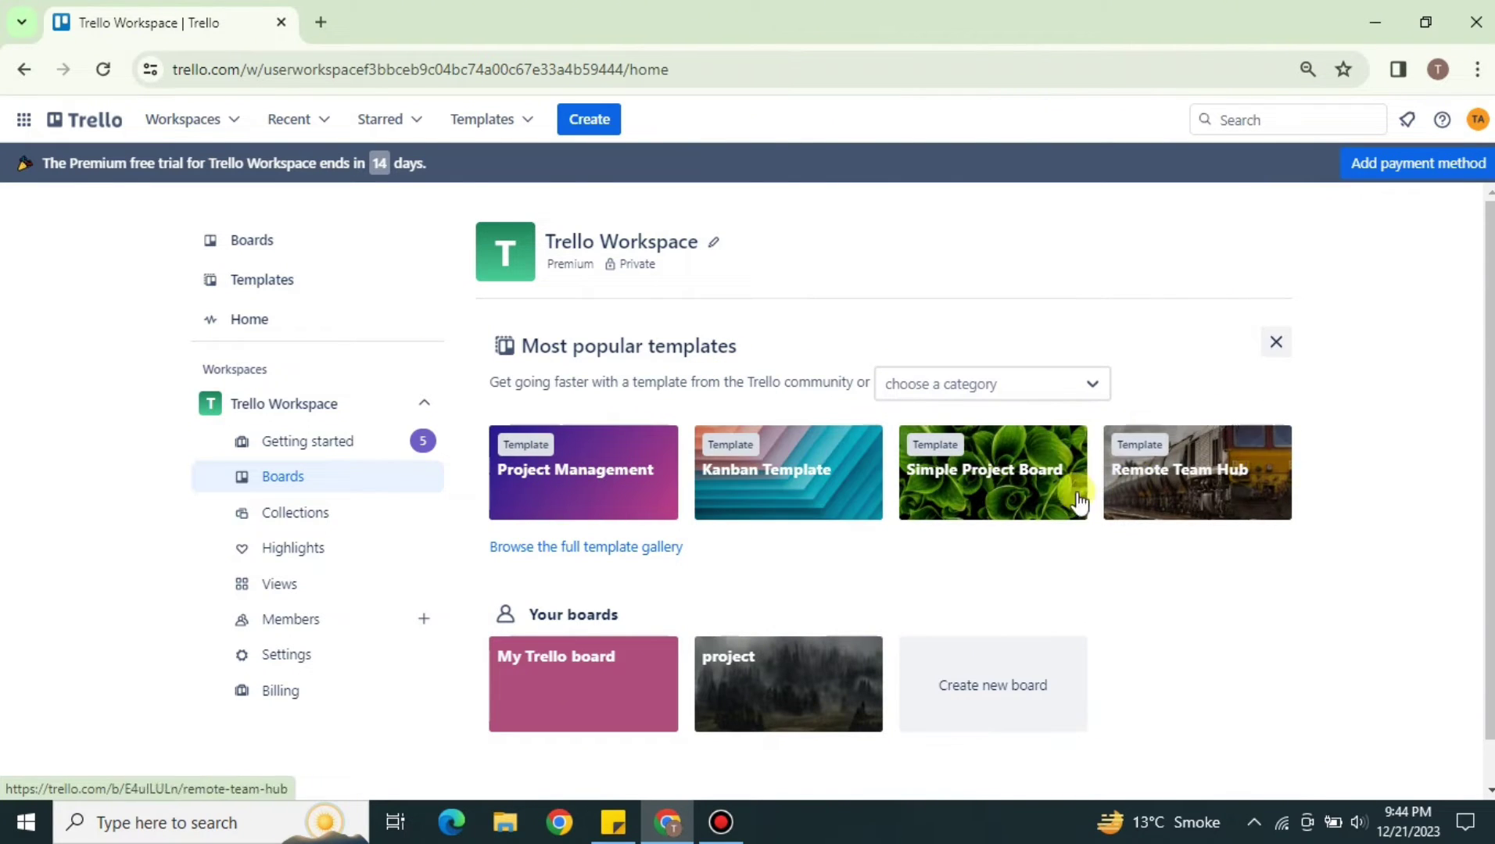
Step: Pick the Education category for the suggested templates
click(1093, 386)
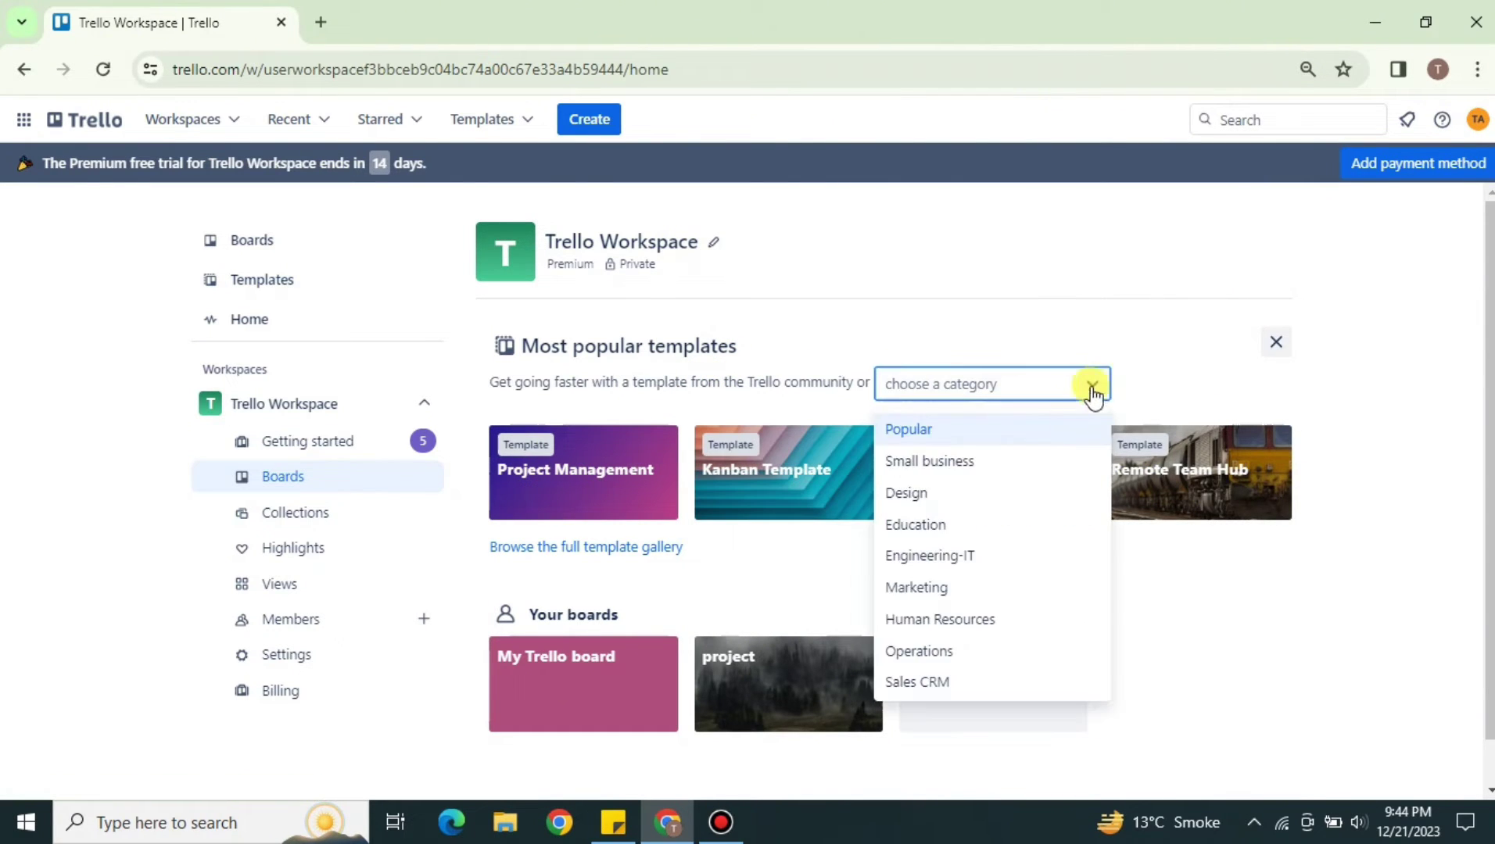
click(1046, 528)
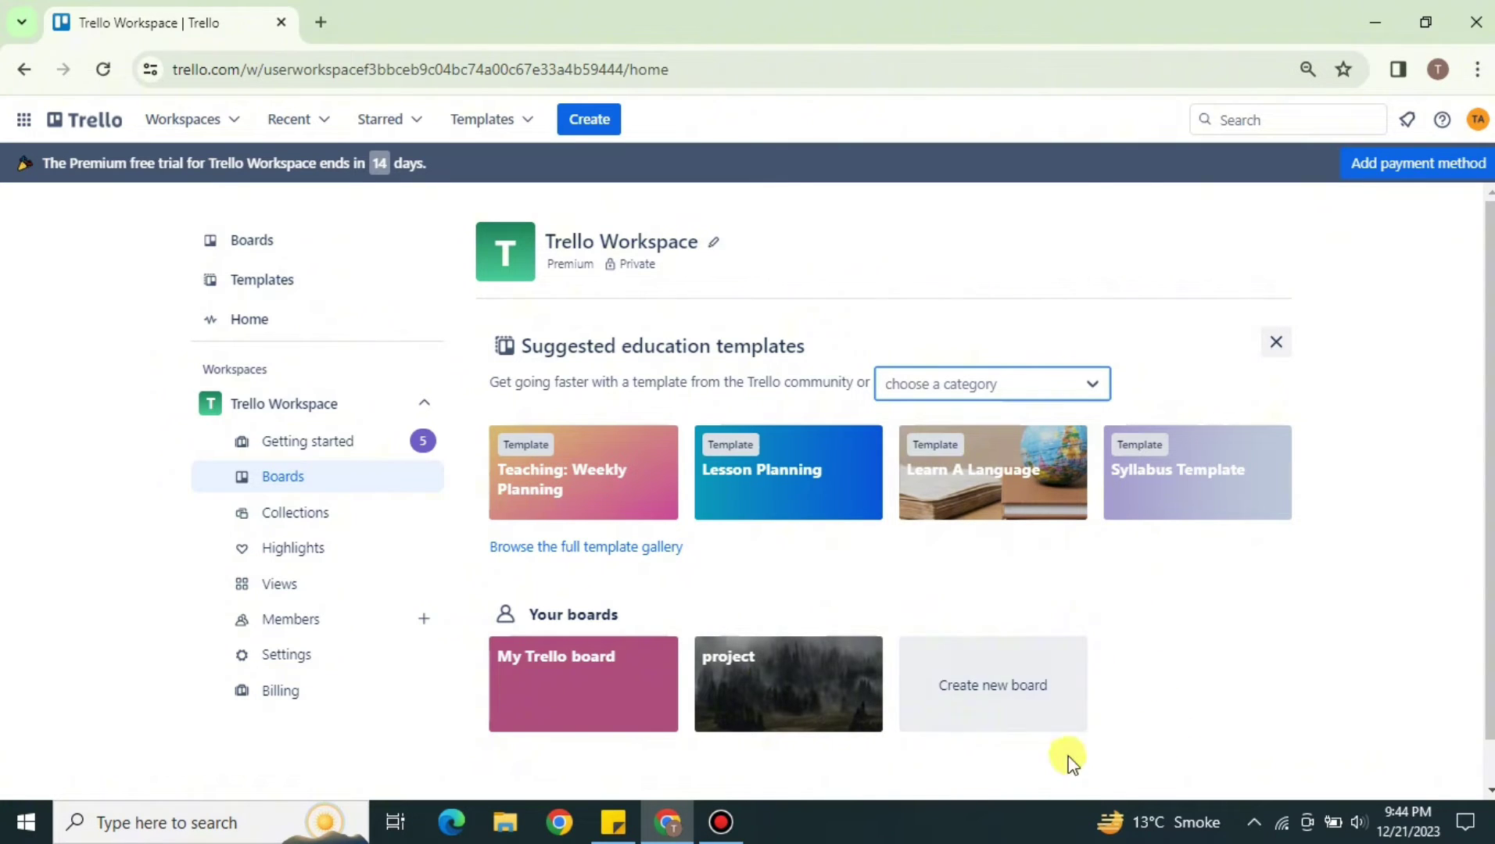
Step: Create a board titled 'My Project' using the purple swatch background
click(1031, 688)
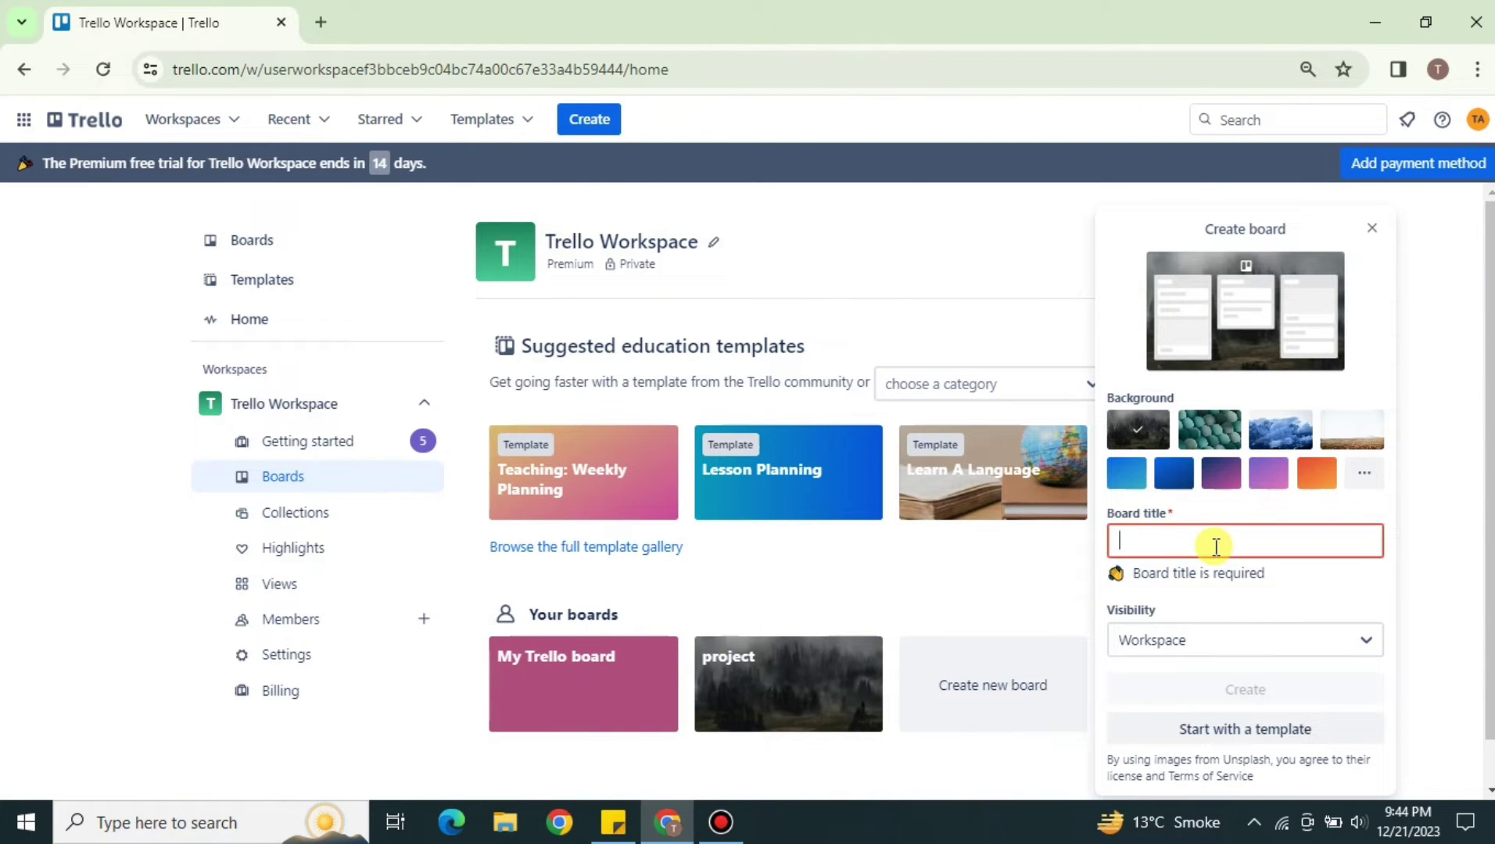
text(My Project)
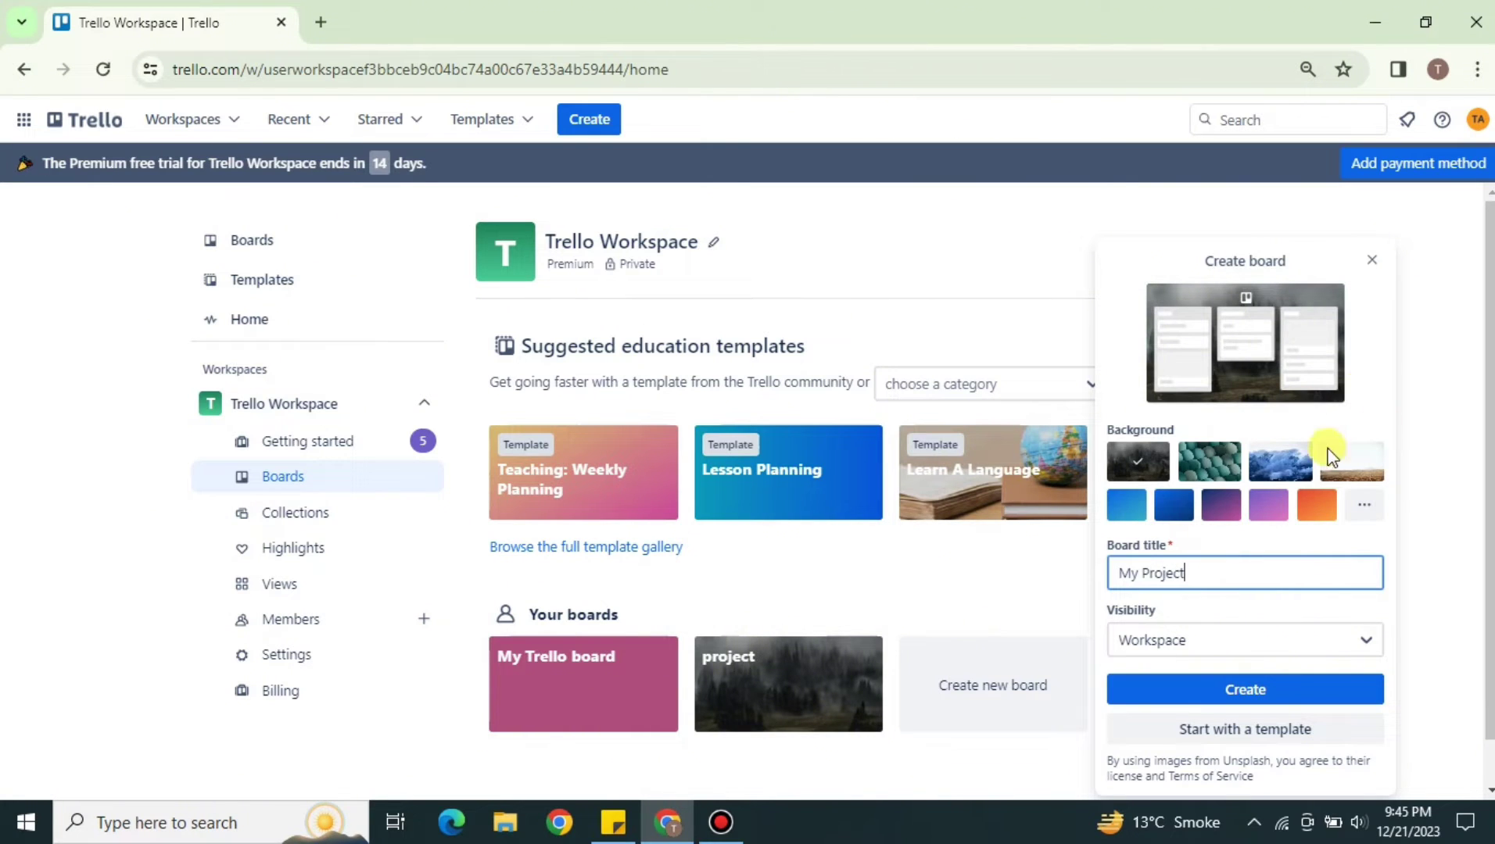
click(1221, 504)
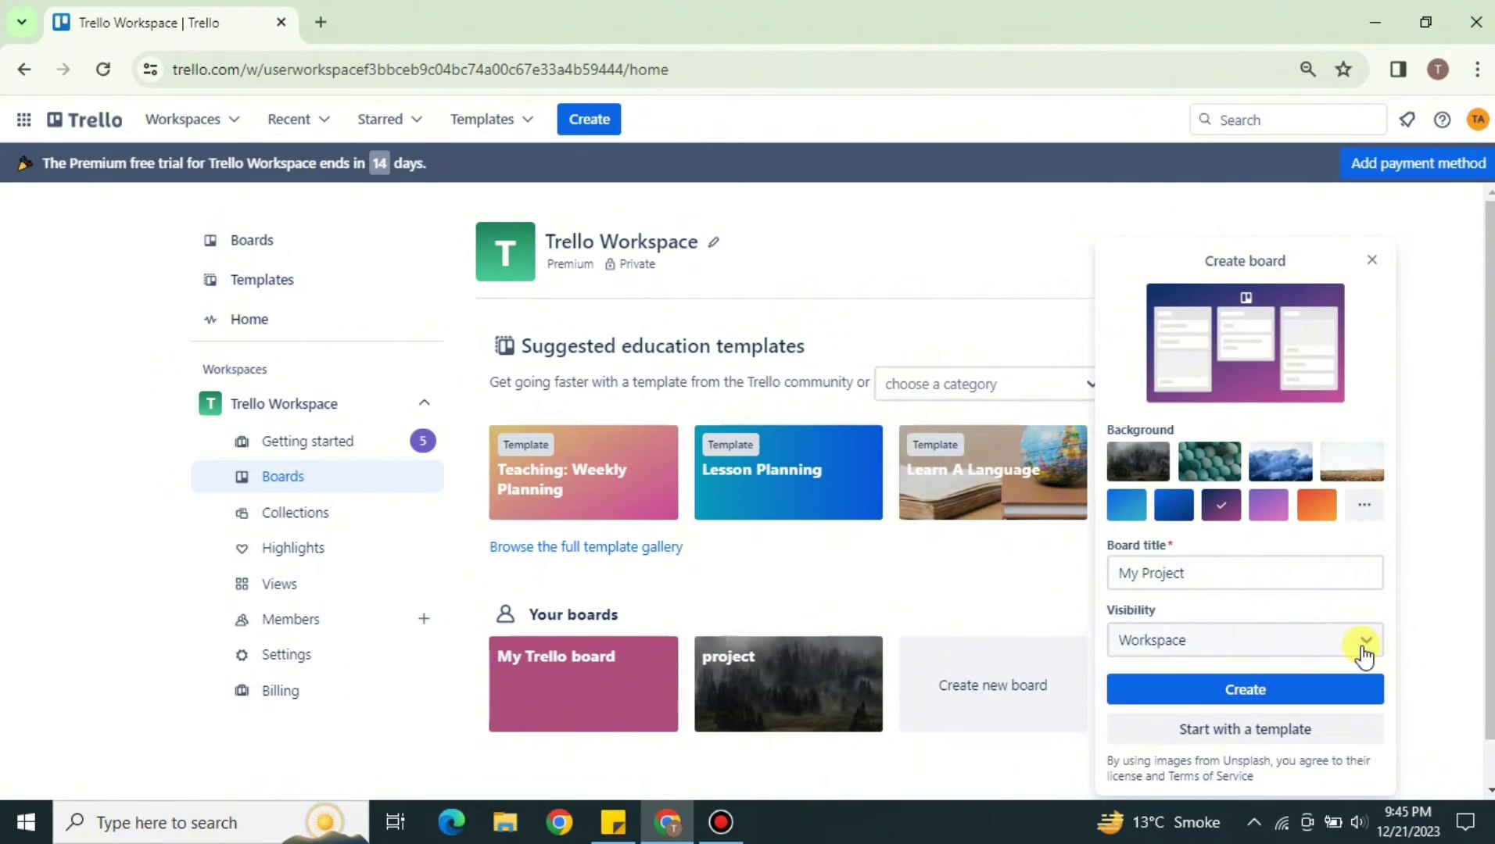
click(1282, 691)
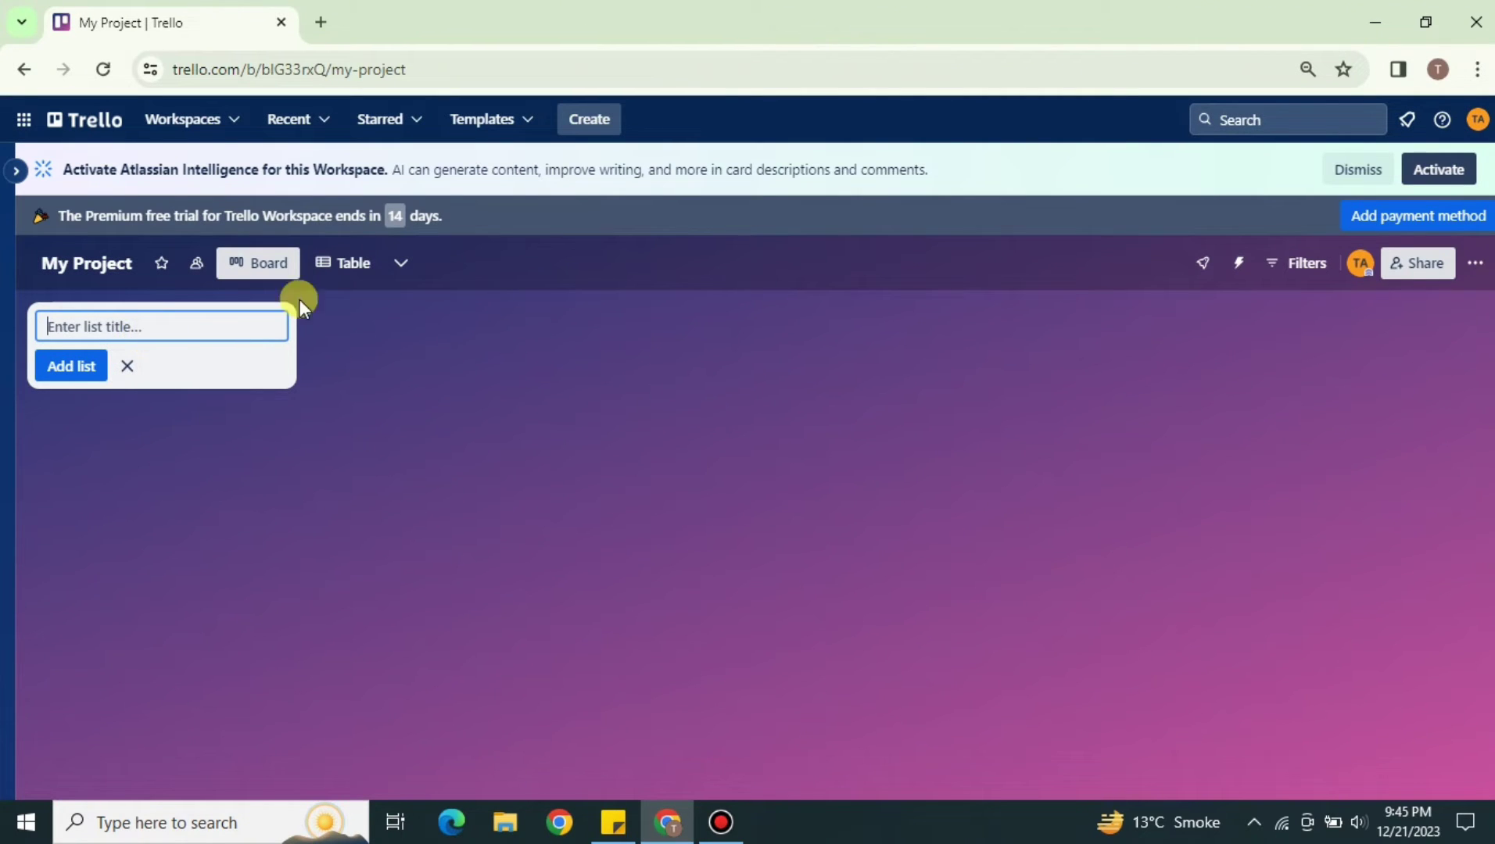
Step: Add the Timeline view to My Project, go back to Board, and begin a new list
click(397, 274)
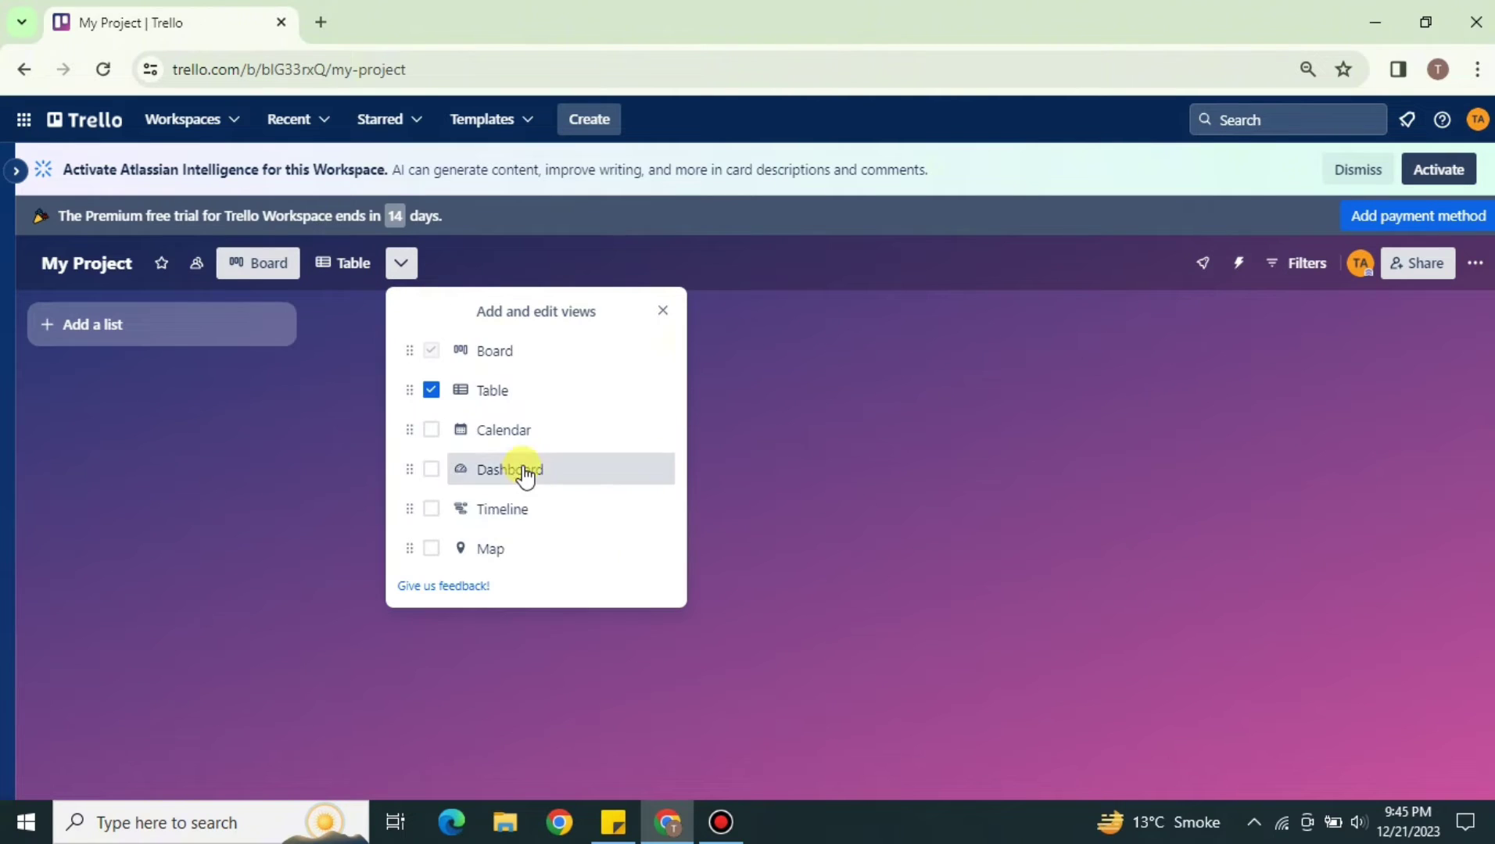
click(536, 528)
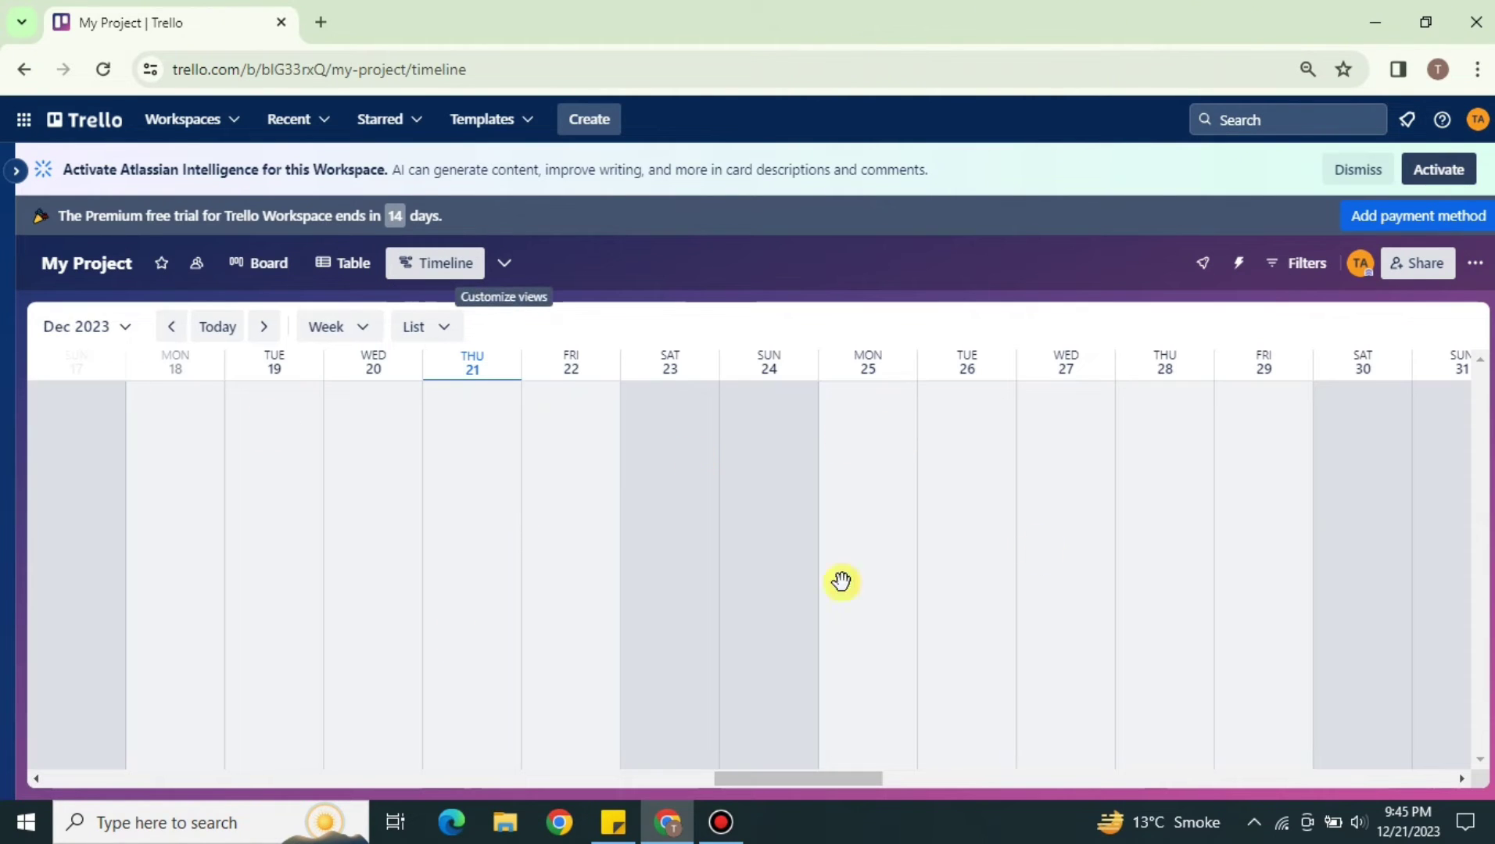
click(263, 262)
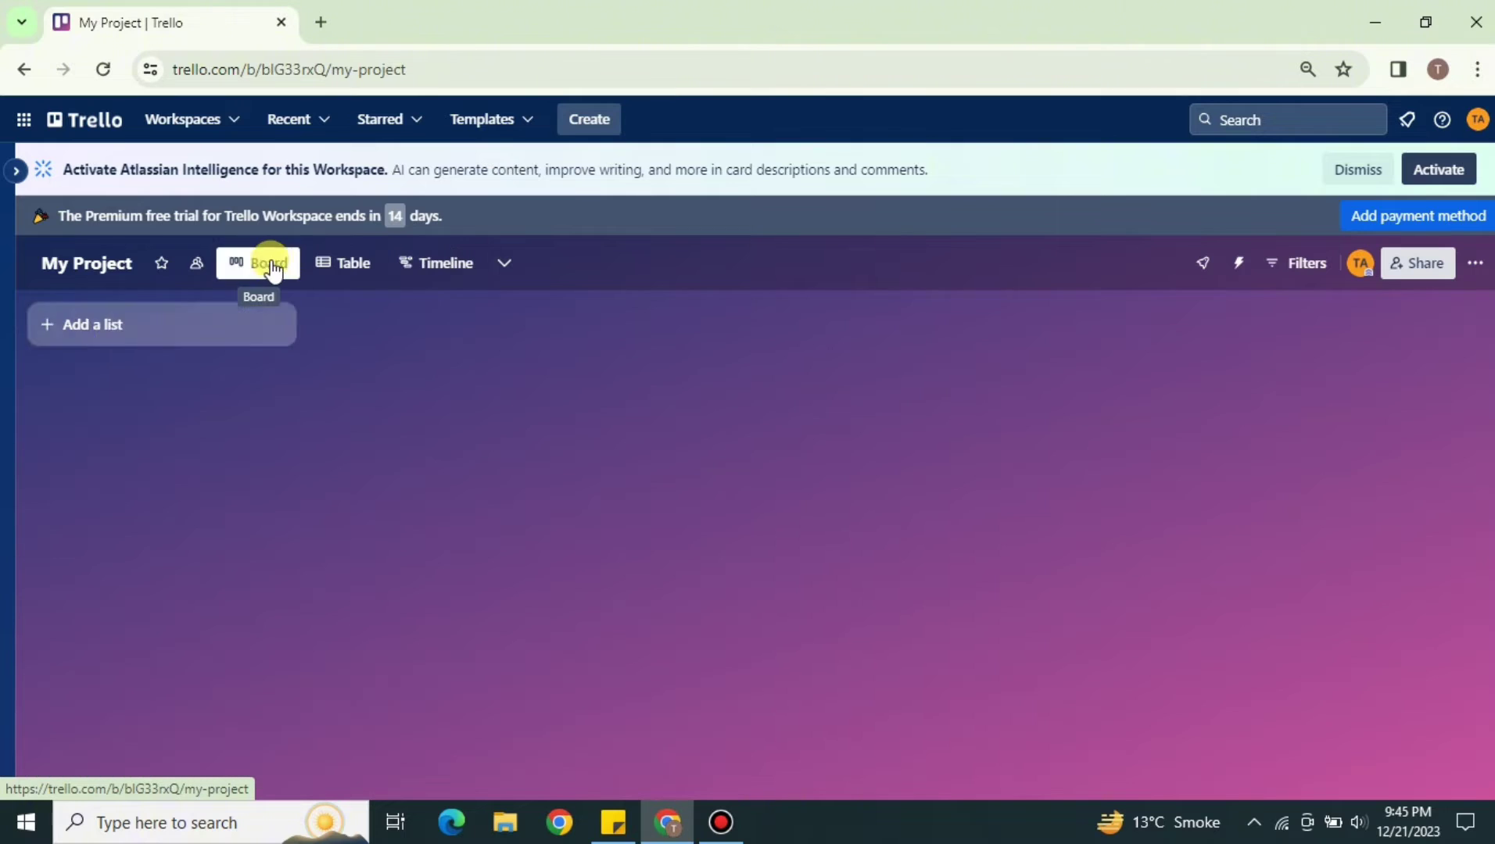
click(117, 324)
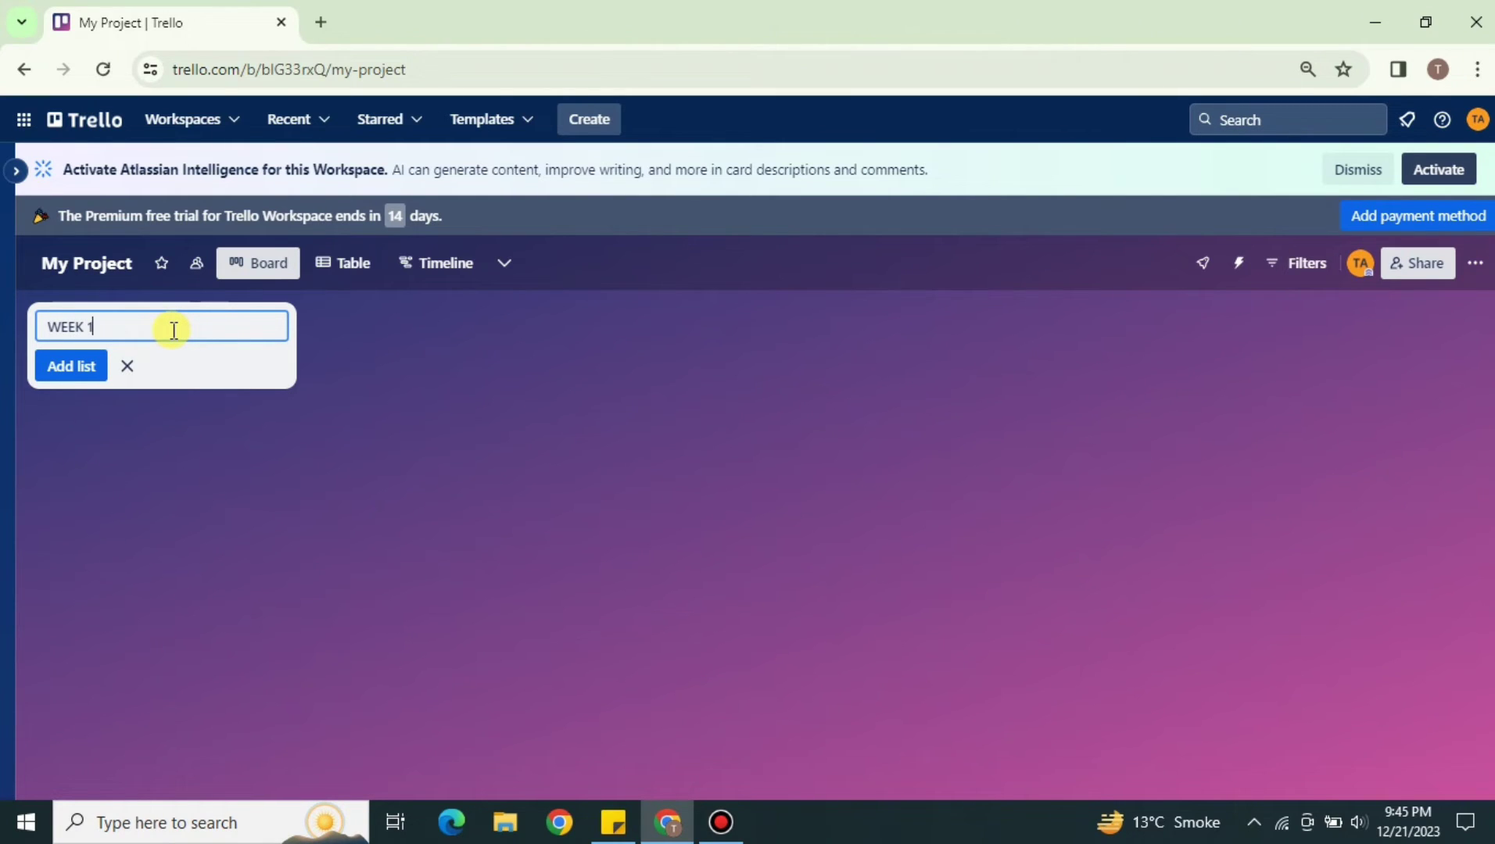
Step: Save the WEEK 1 list and enter the card title 'Will Mail all the receipts to clients'
click(72, 366)
click(151, 381)
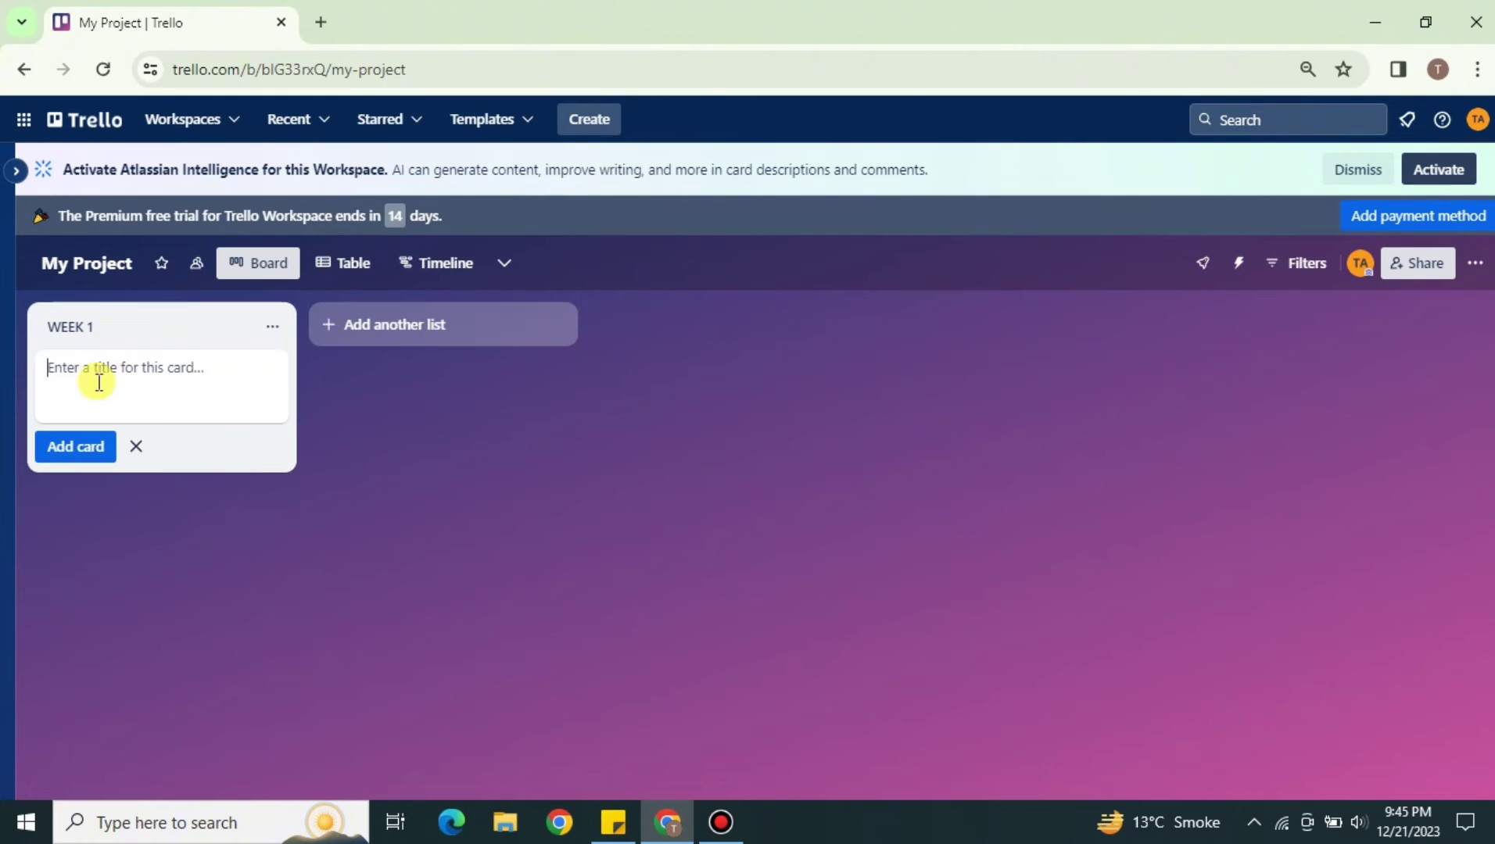
text(s)
key(BackSpace)
text(W)
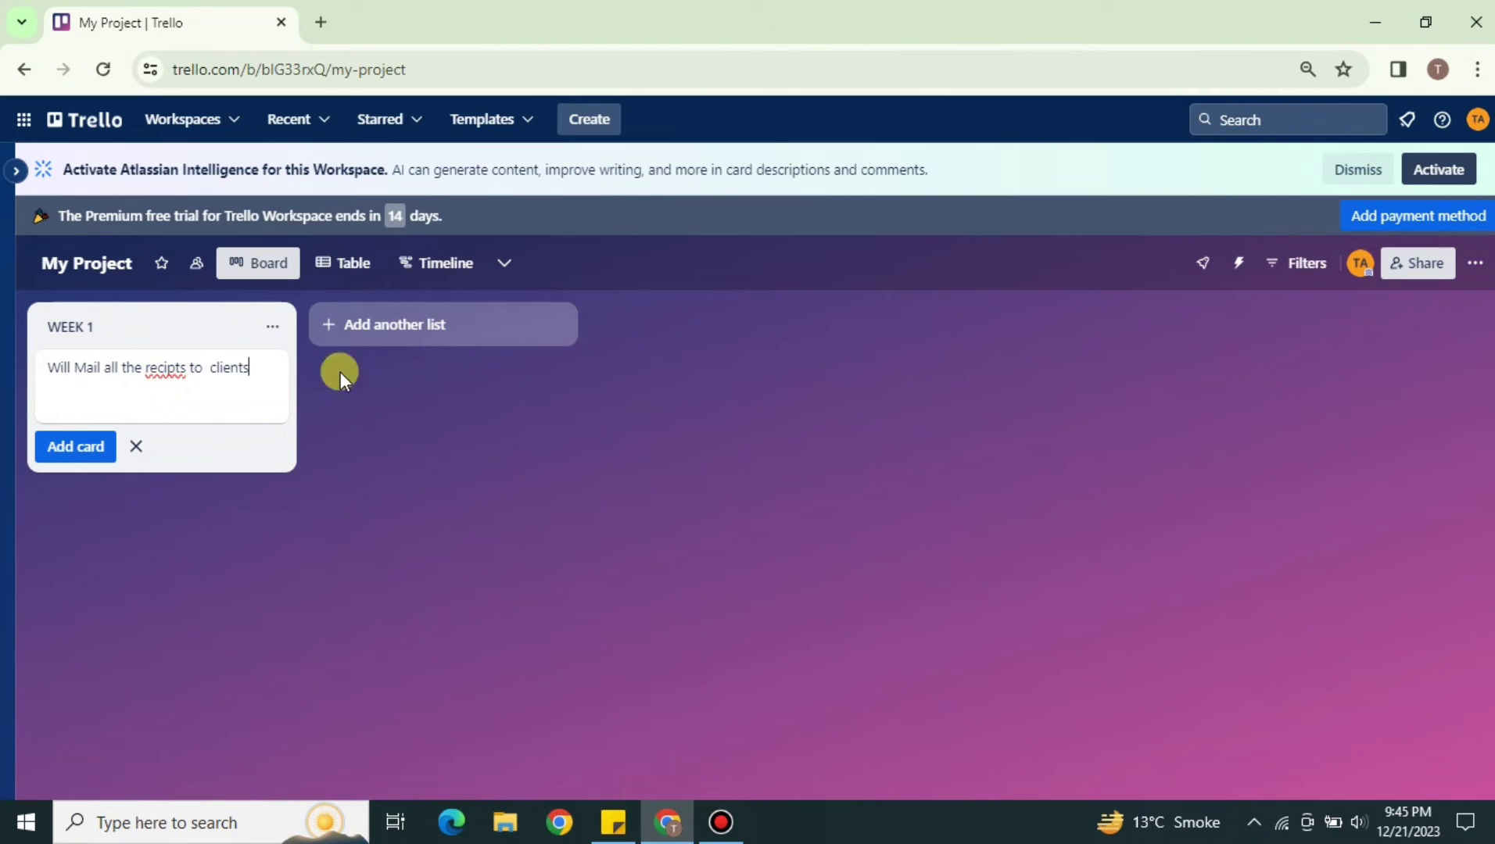
Step: Correct 'recipts' to 'receipts', save the card, and open its details
right_click(160, 367)
click(263, 387)
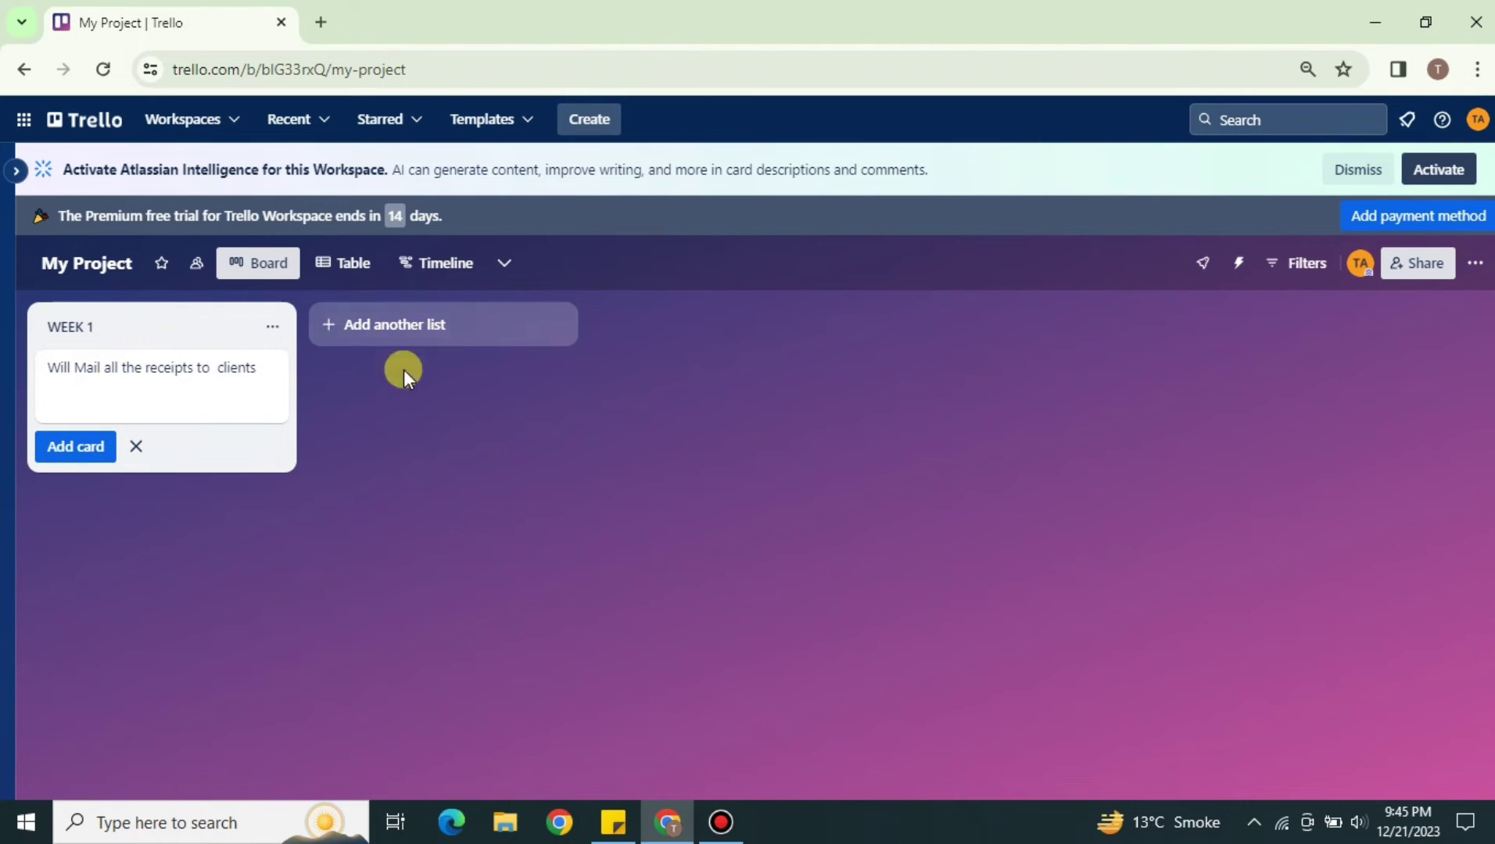
click(430, 330)
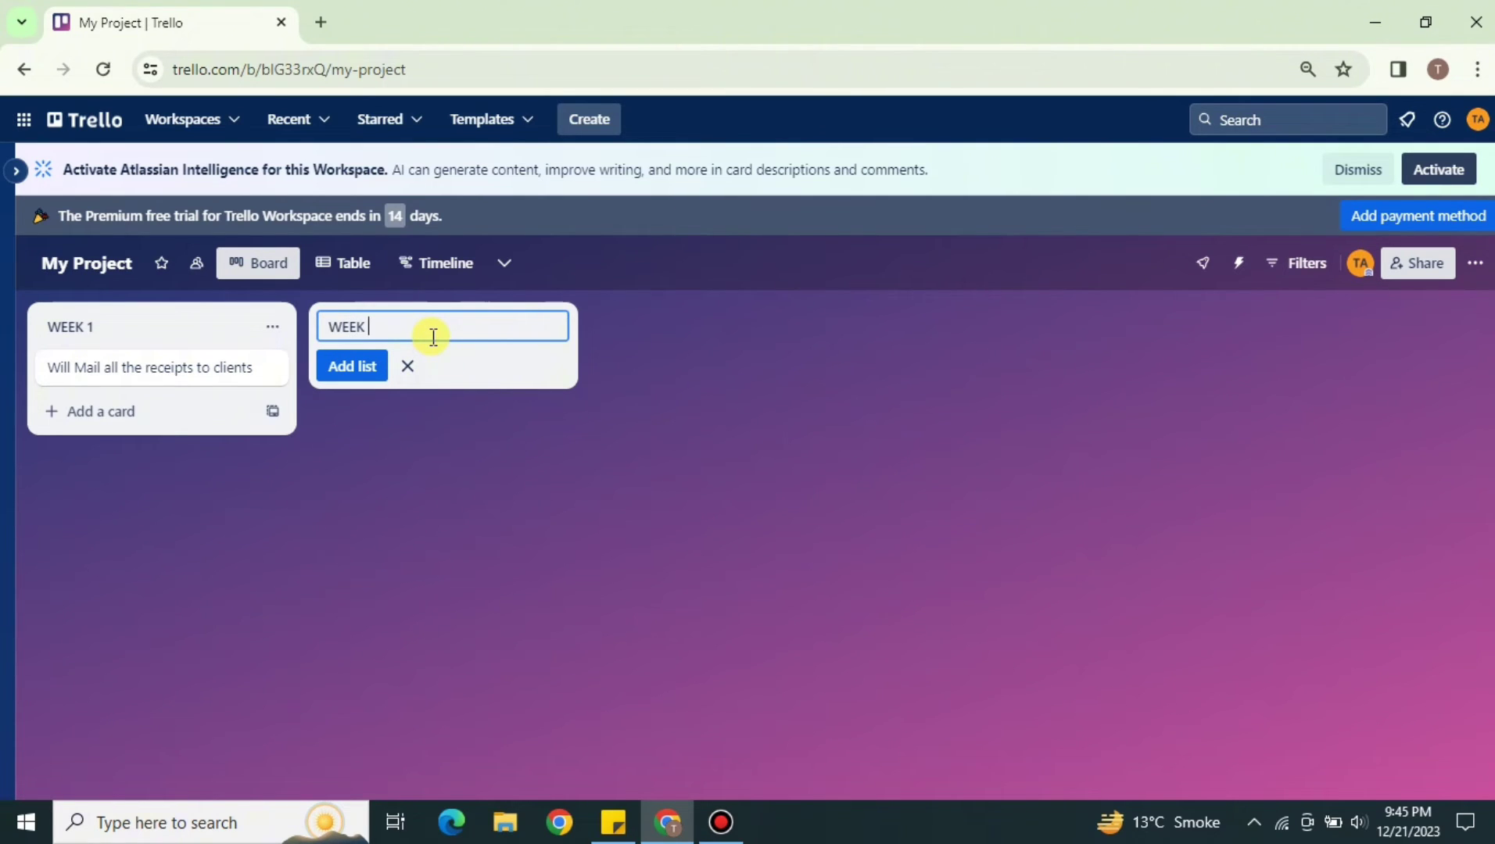
click(201, 369)
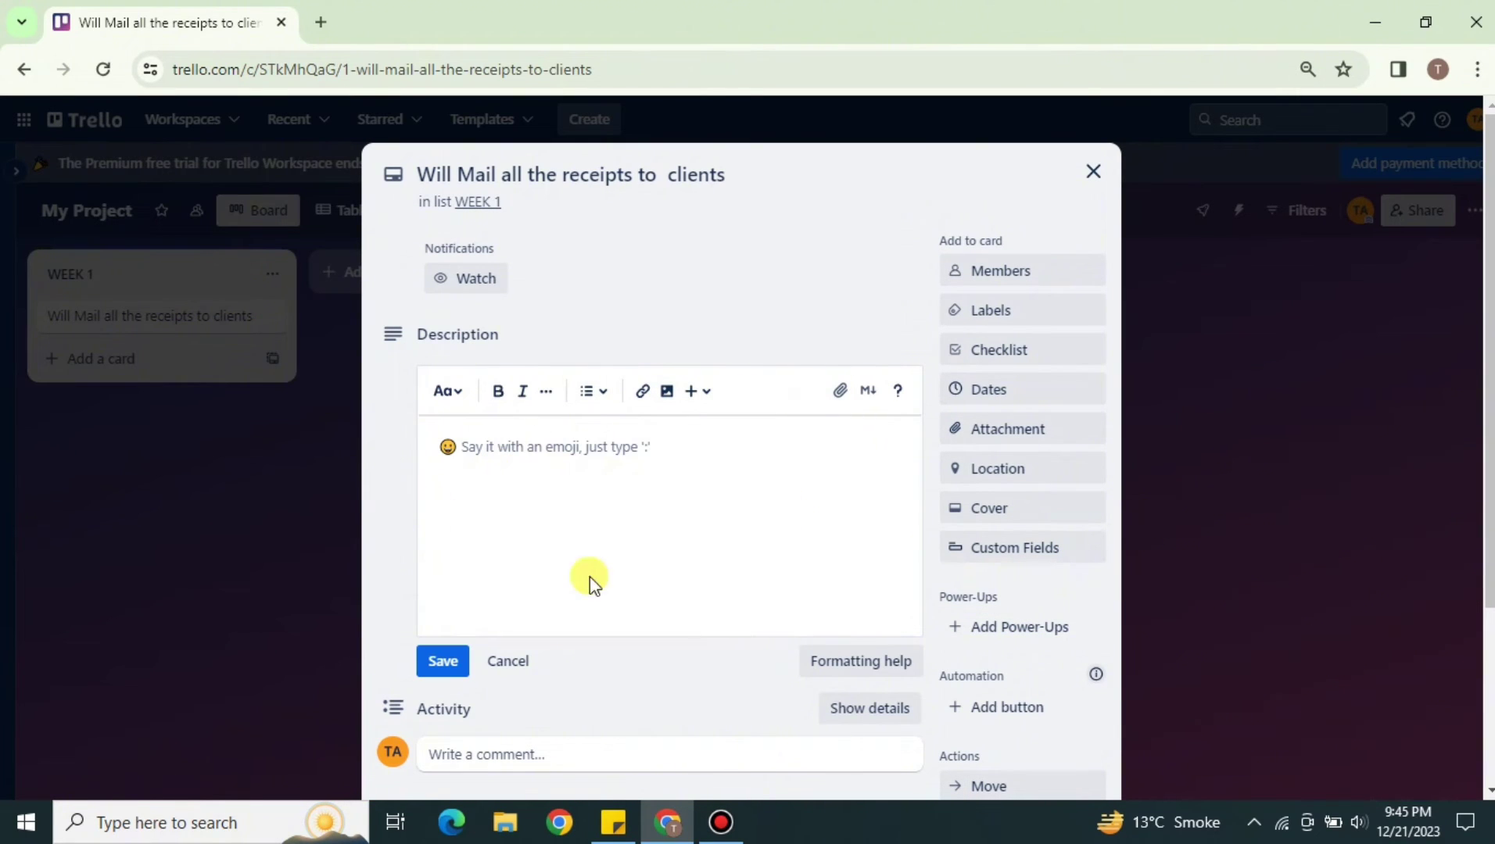
Step: Set the receipts card's due date to Dec 27 and close the card
click(1018, 391)
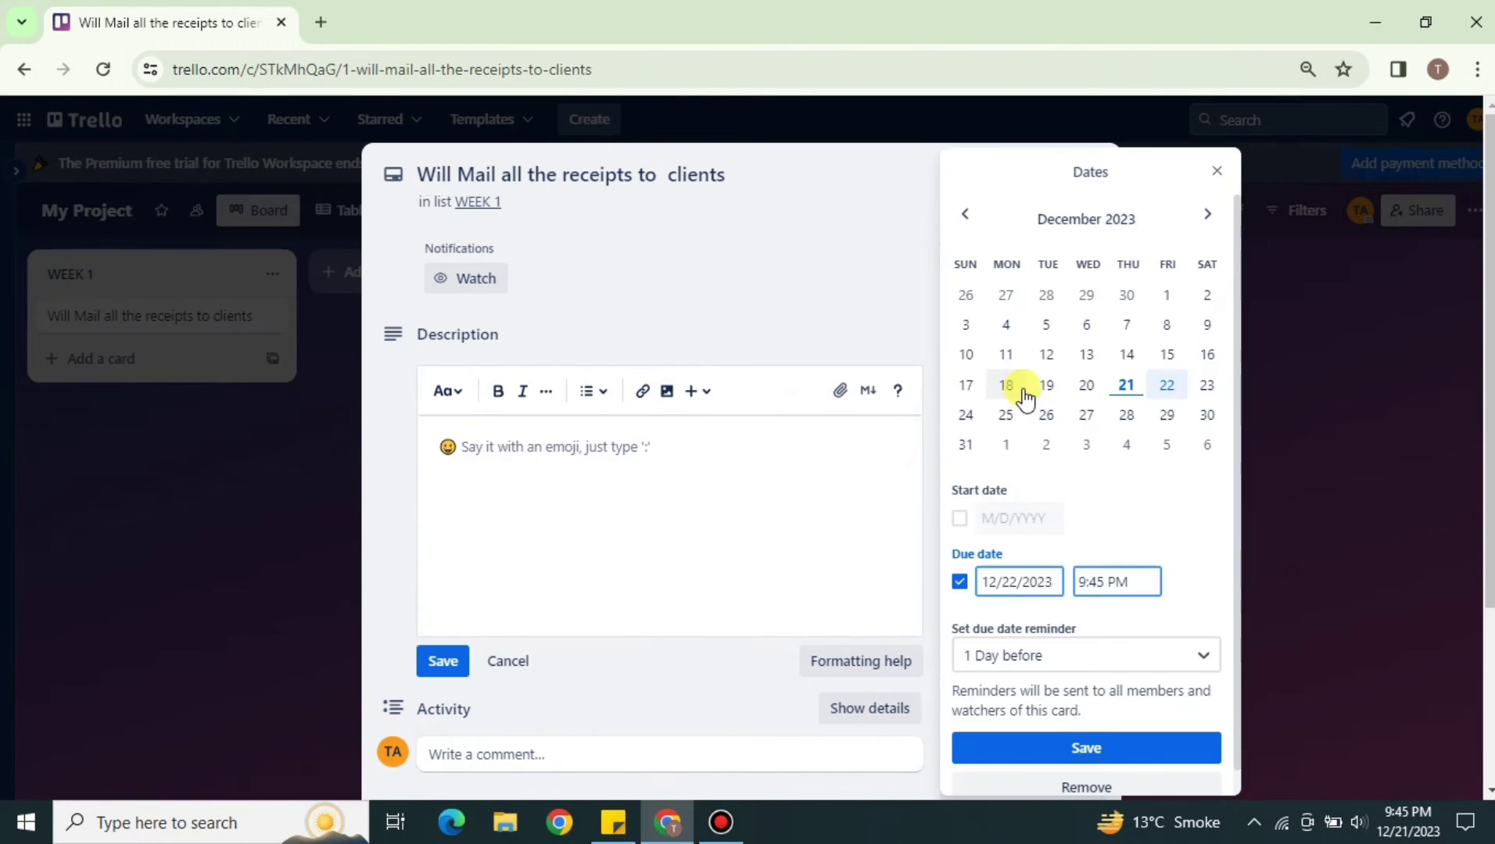
click(1085, 420)
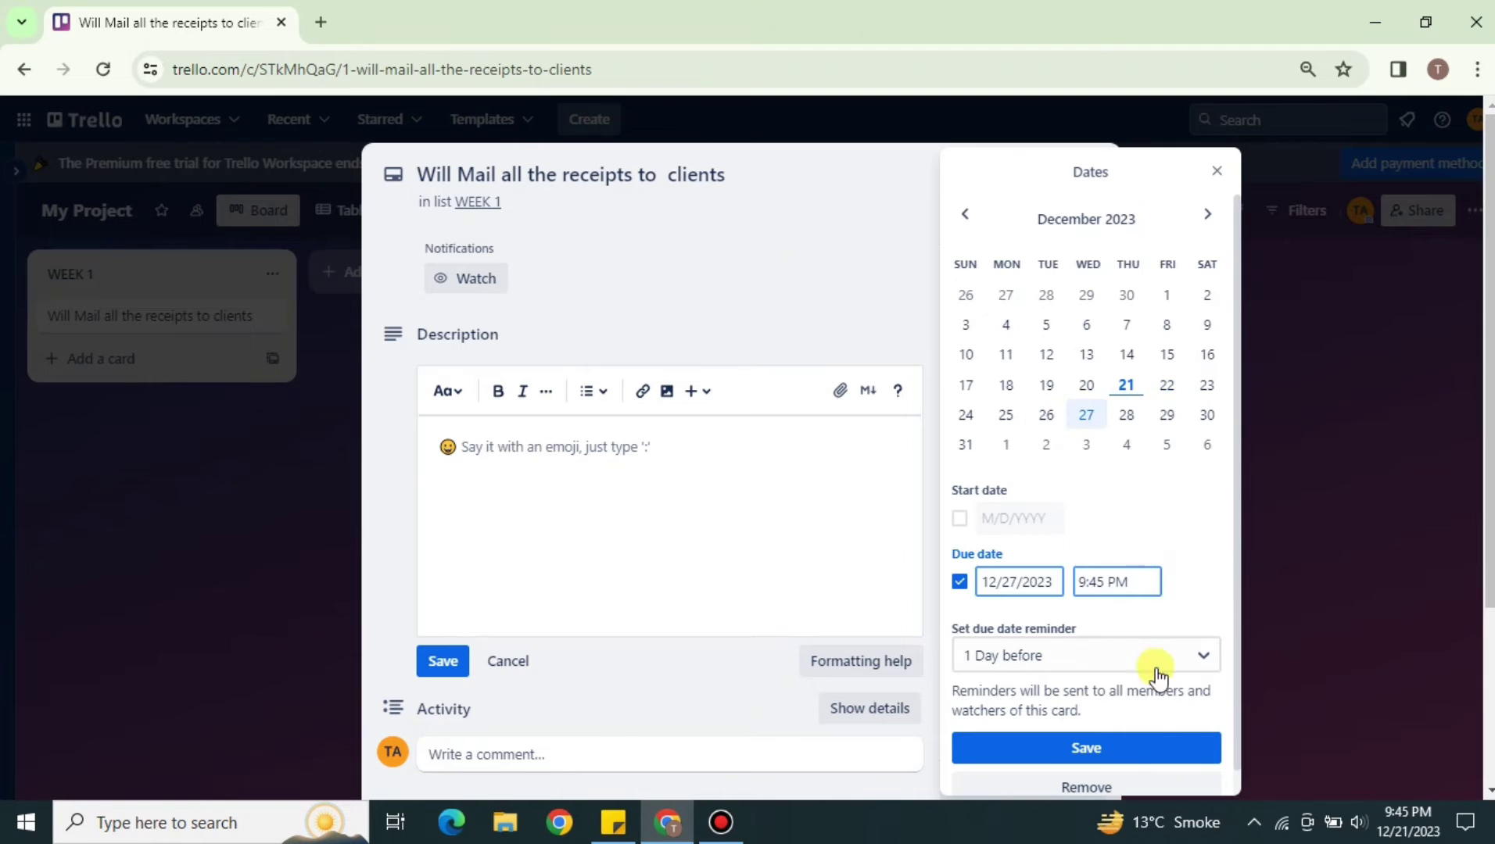
click(1145, 748)
click(1247, 421)
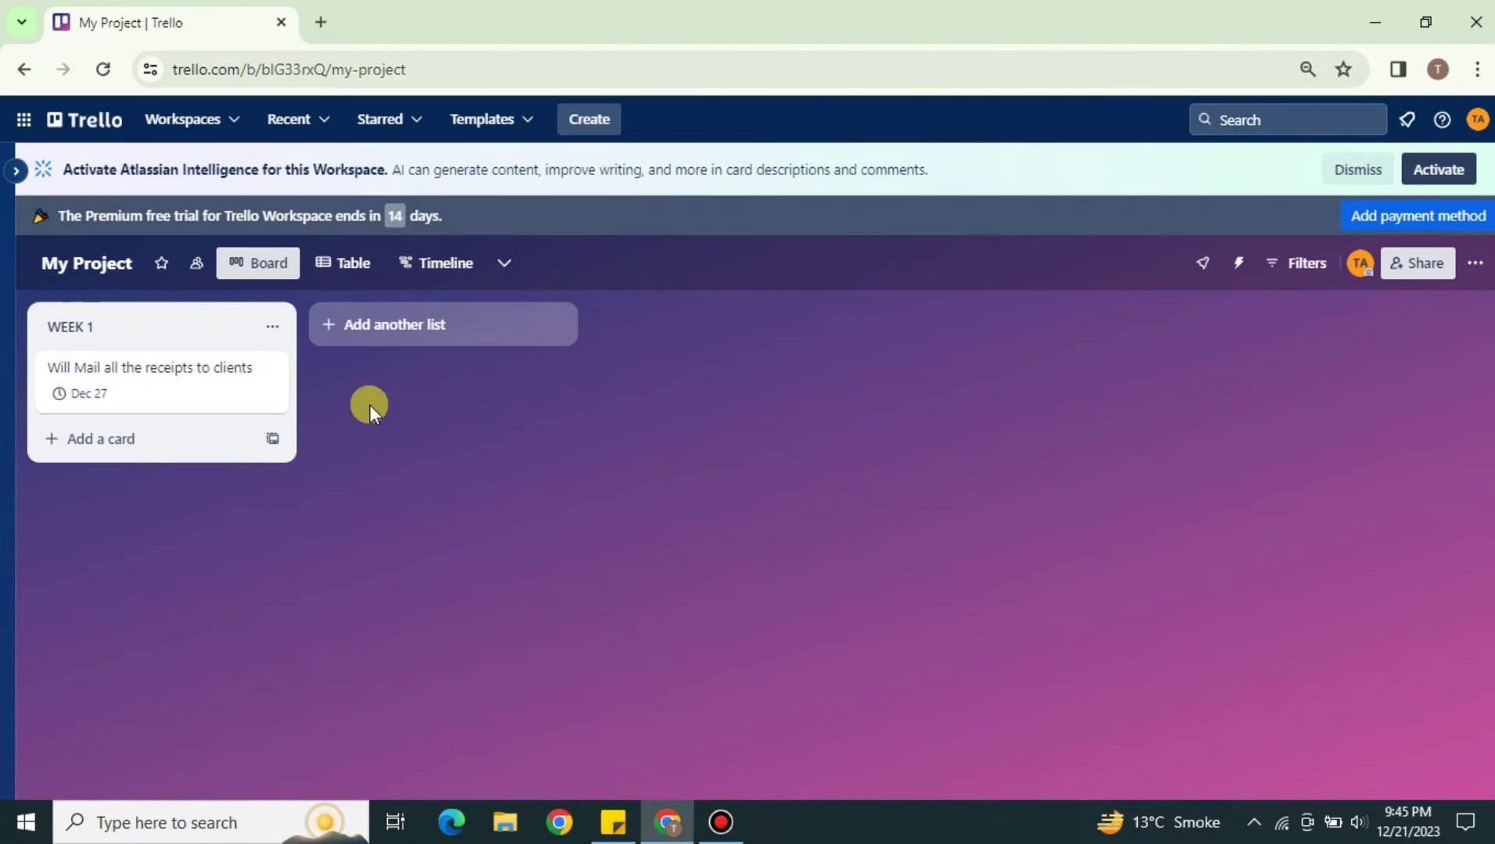
Step: Check the receipts card on the Timeline, then return to the Board view
click(412, 264)
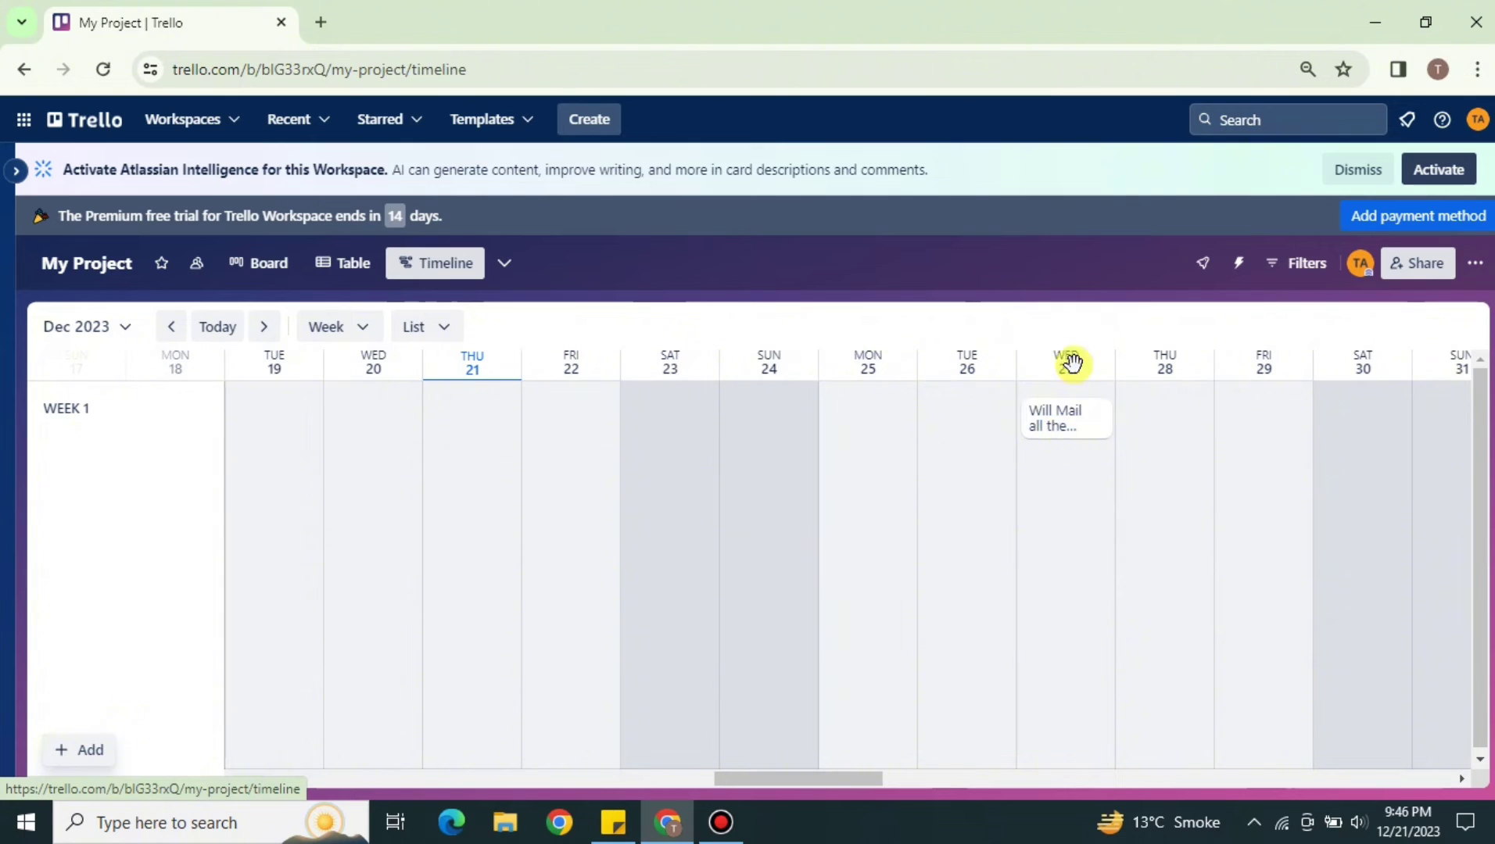
click(1061, 434)
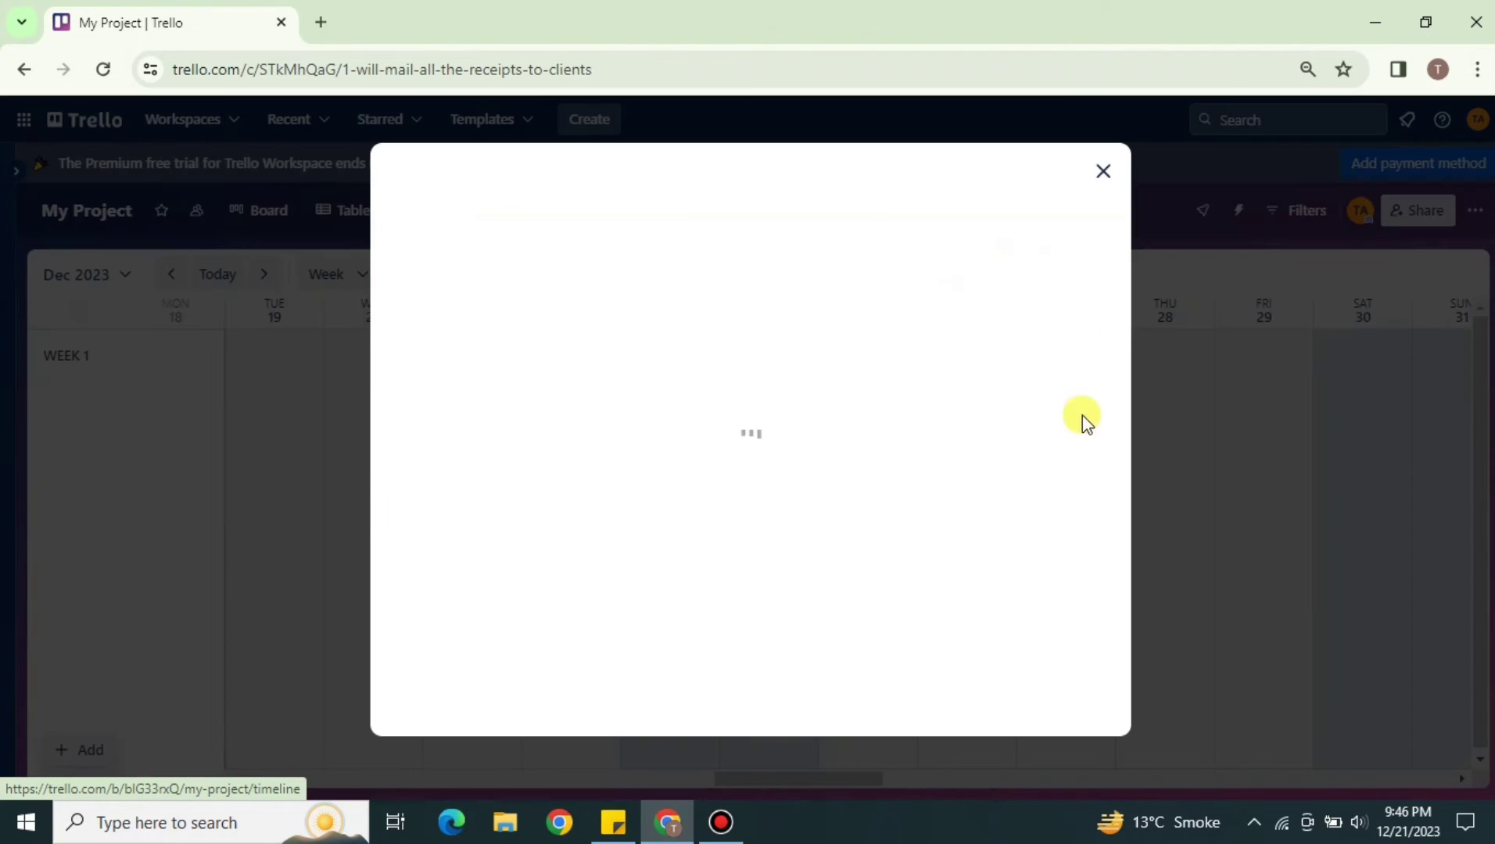
click(1093, 186)
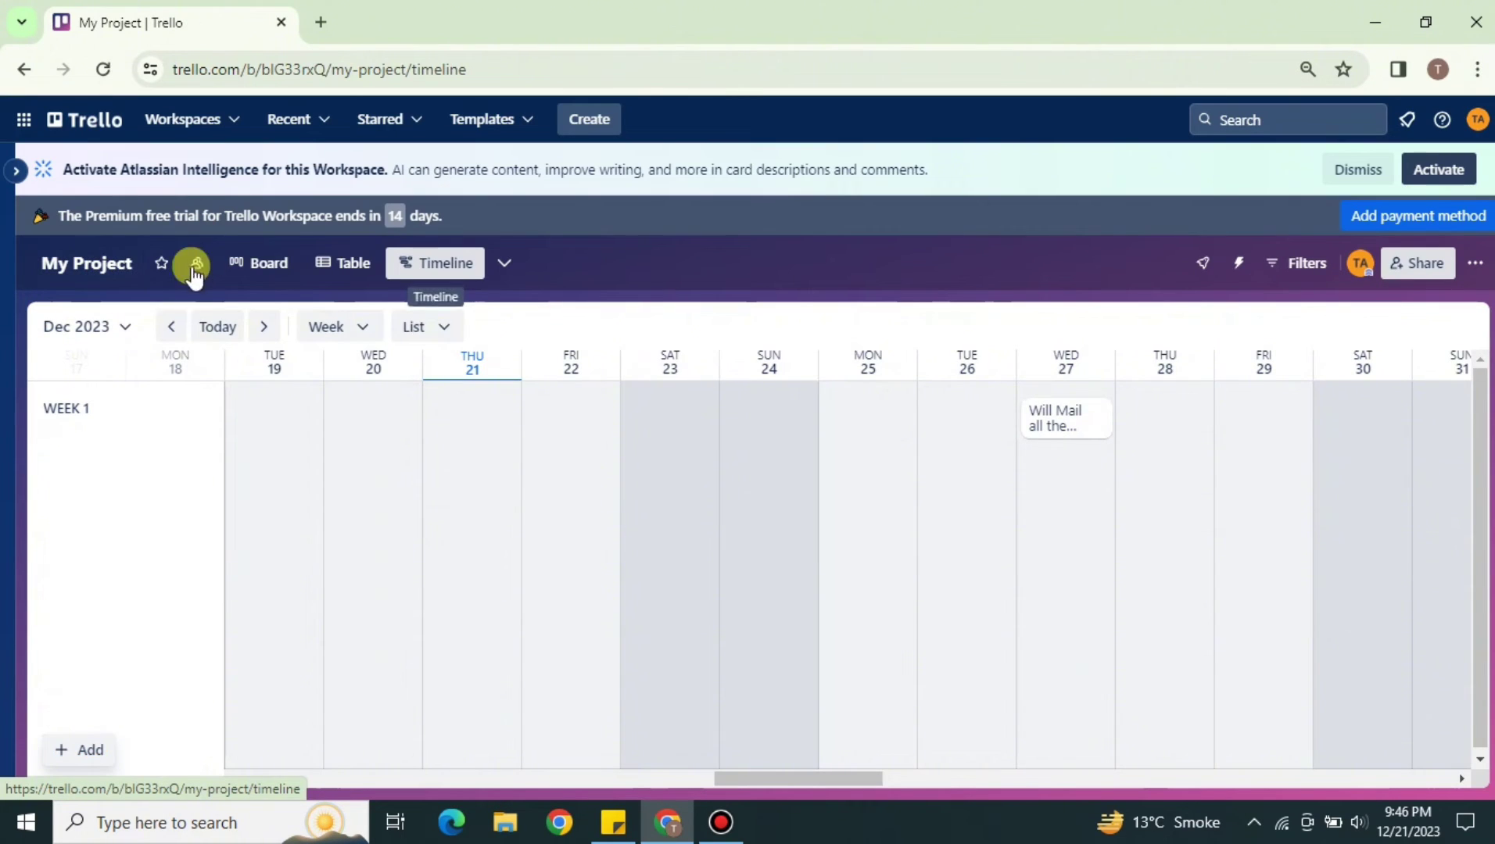
click(265, 264)
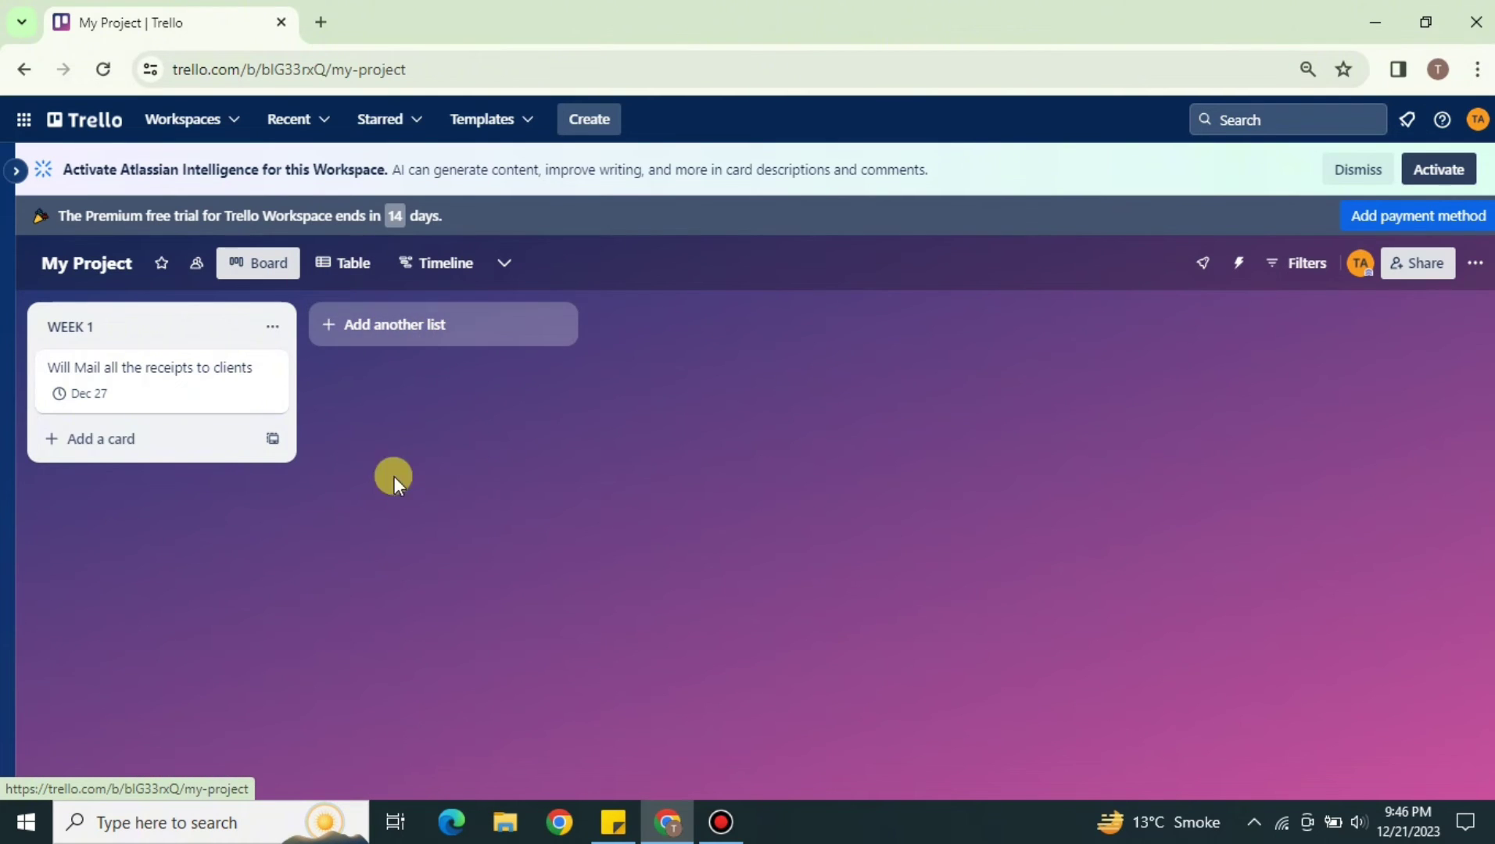
Step: Add a 'Check Mails' card to WEEK 1 and open its details
click(133, 441)
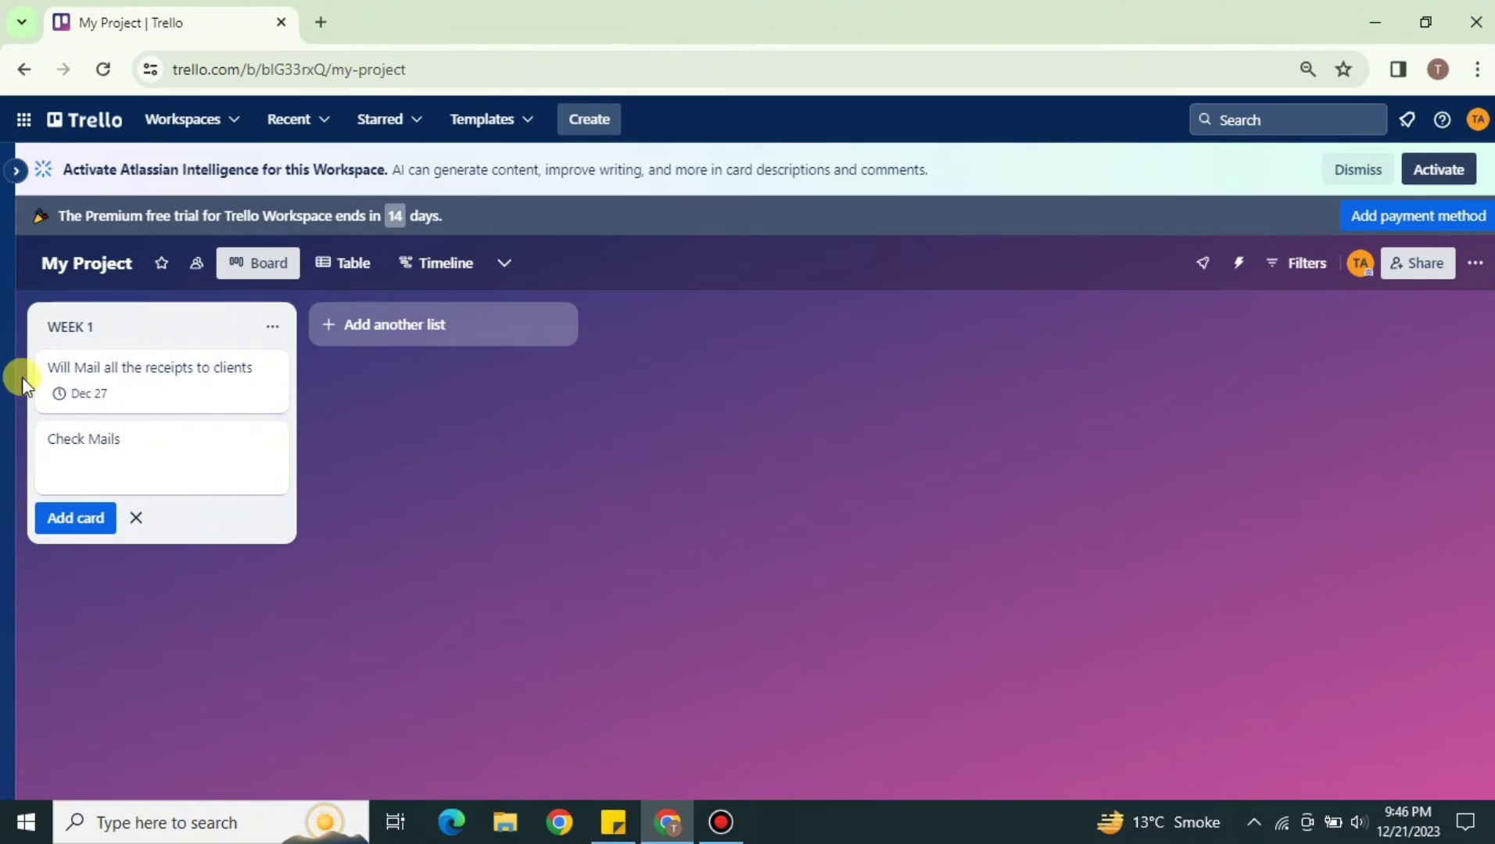
click(101, 520)
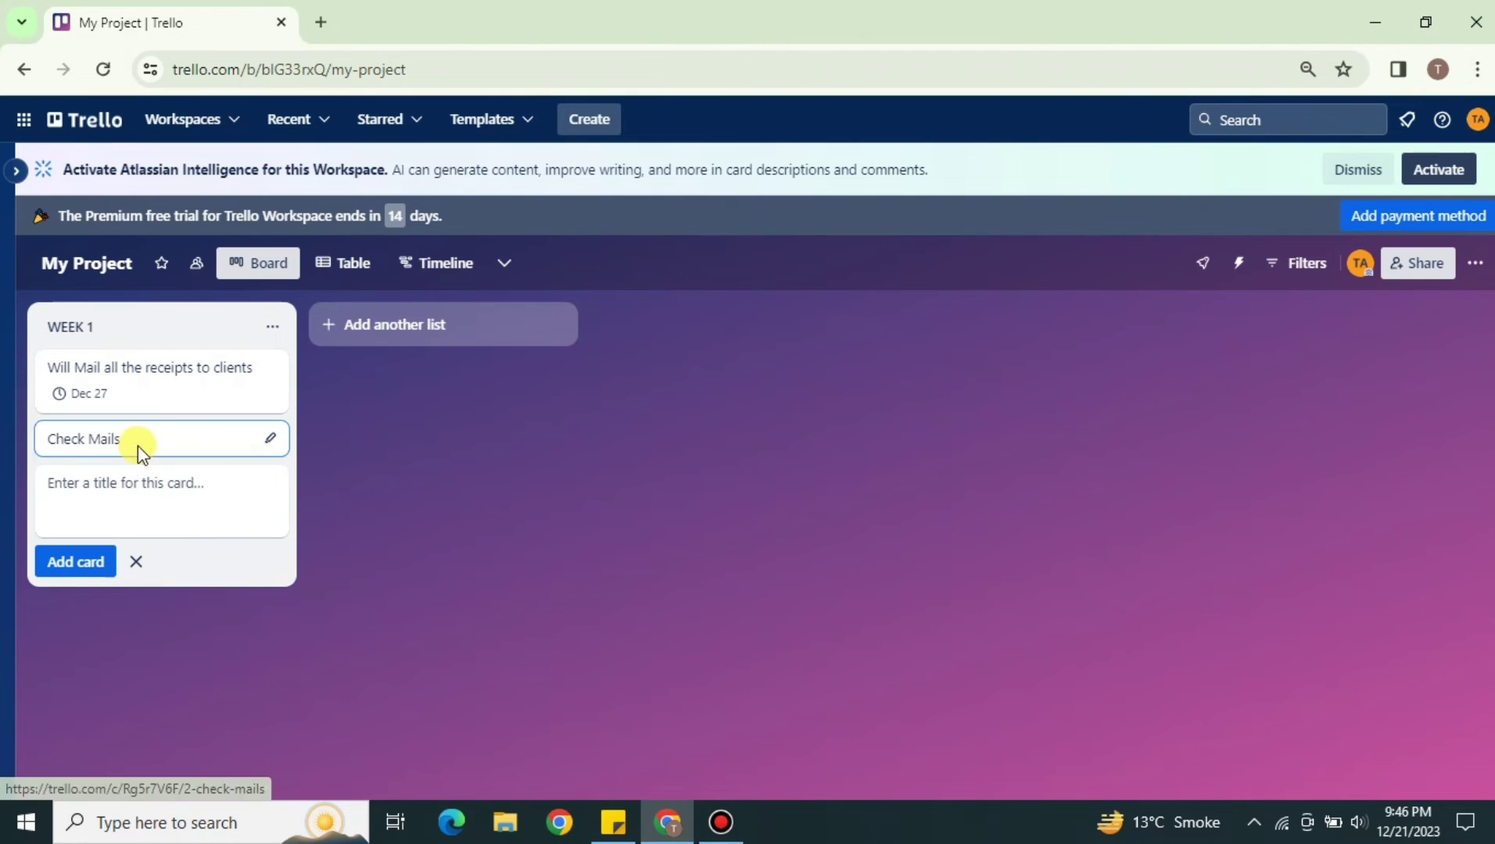
click(138, 446)
Step: Give Check Mails a Dec 29 due date and view both cards on the Timeline
click(993, 397)
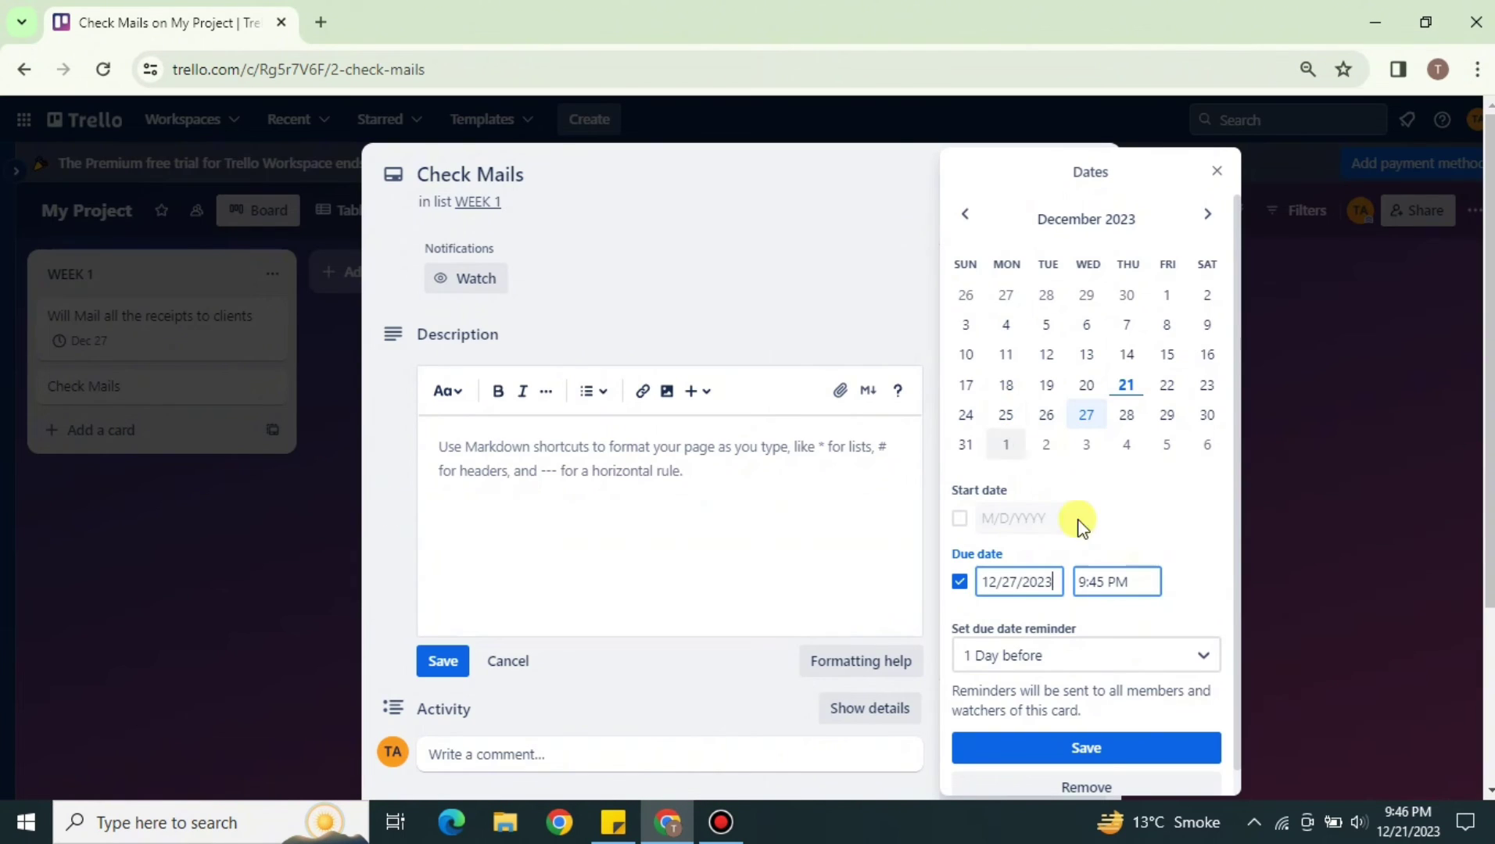
click(1166, 414)
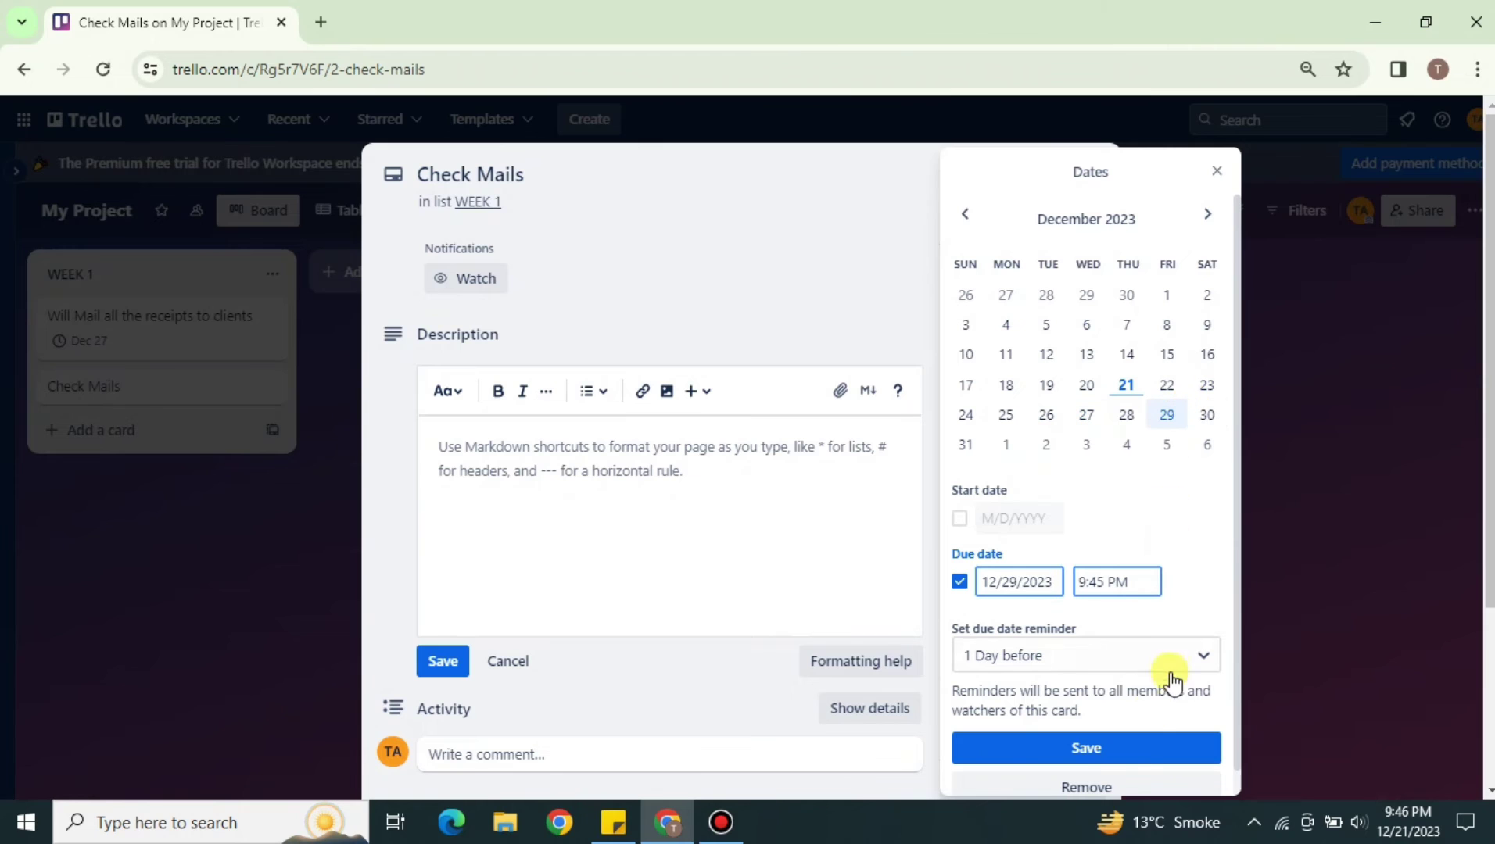
click(1134, 750)
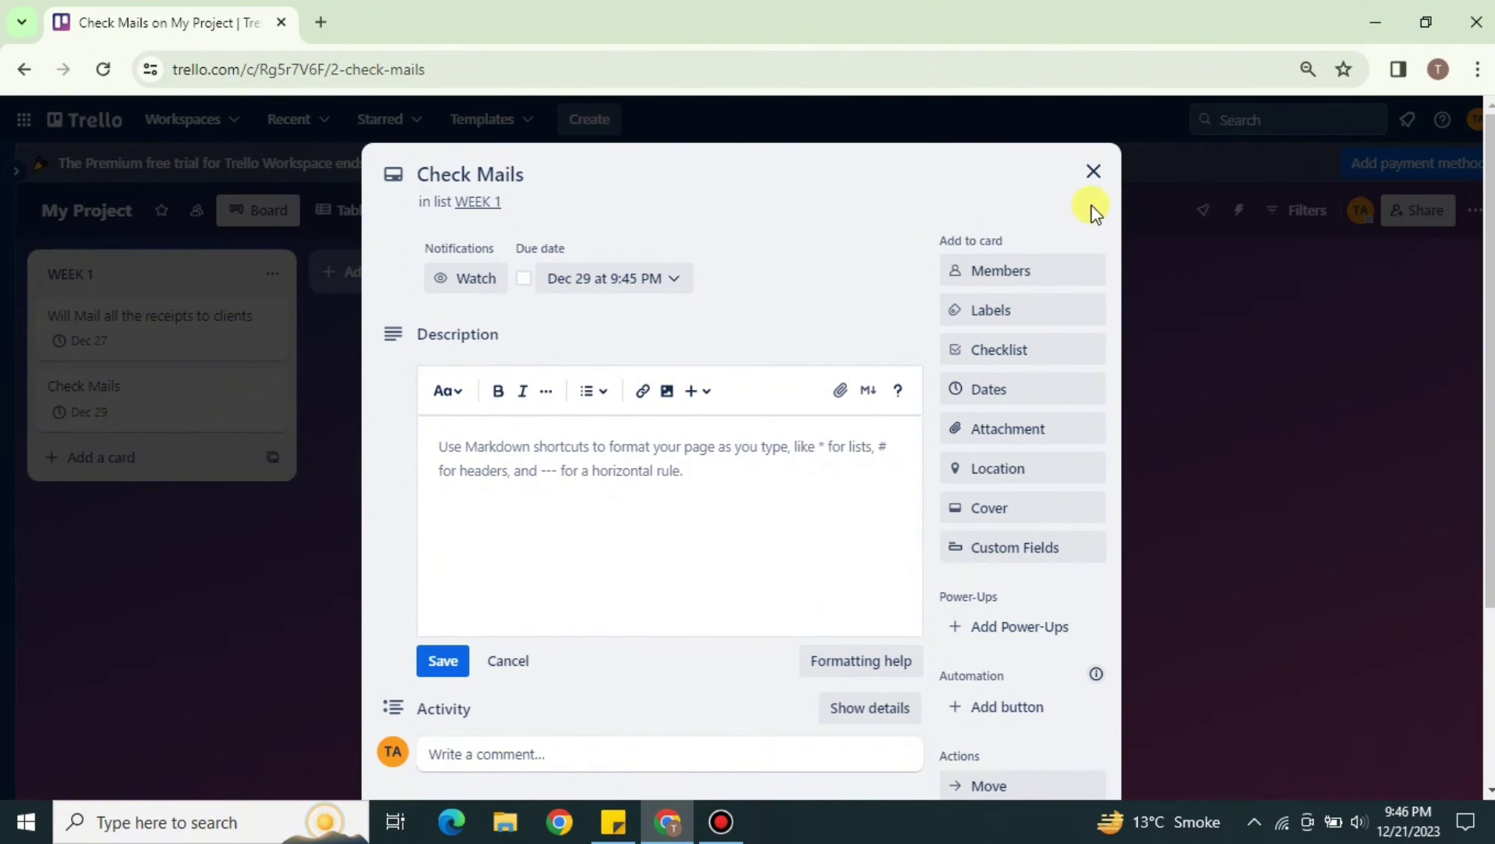
click(470, 667)
click(303, 626)
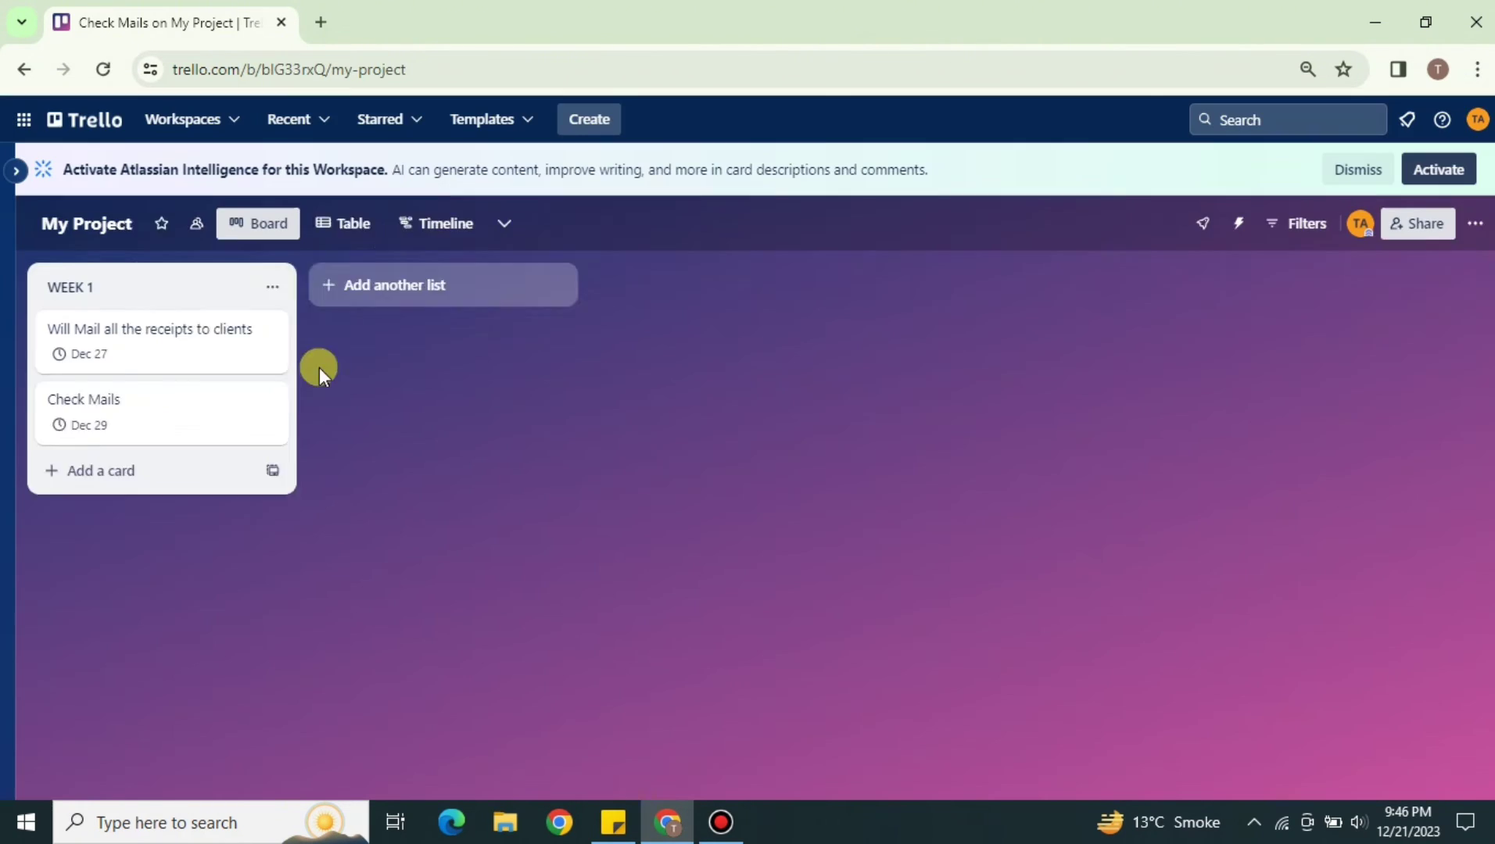
click(445, 281)
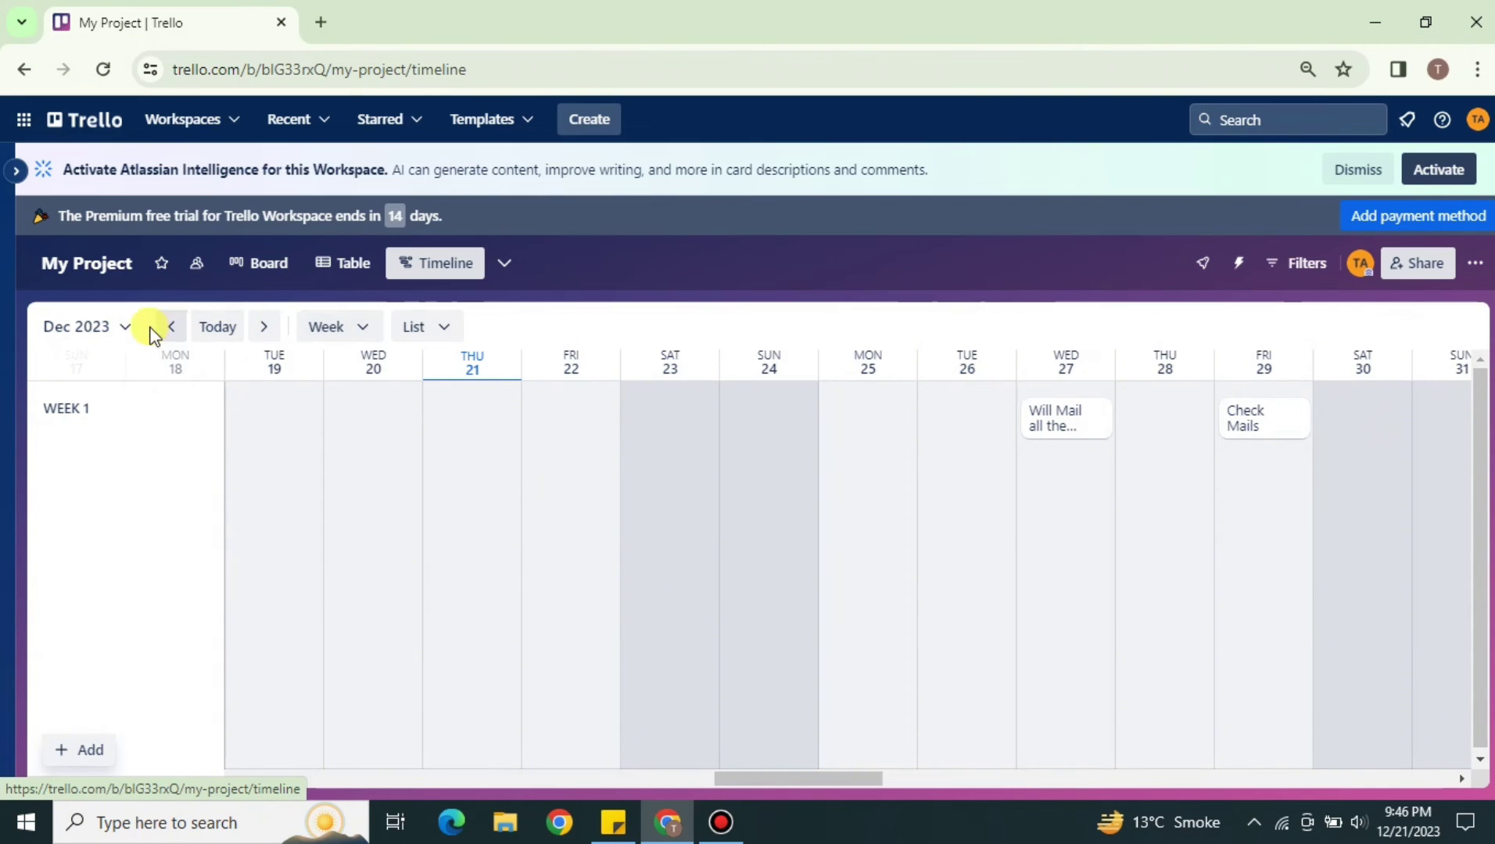
click(441, 328)
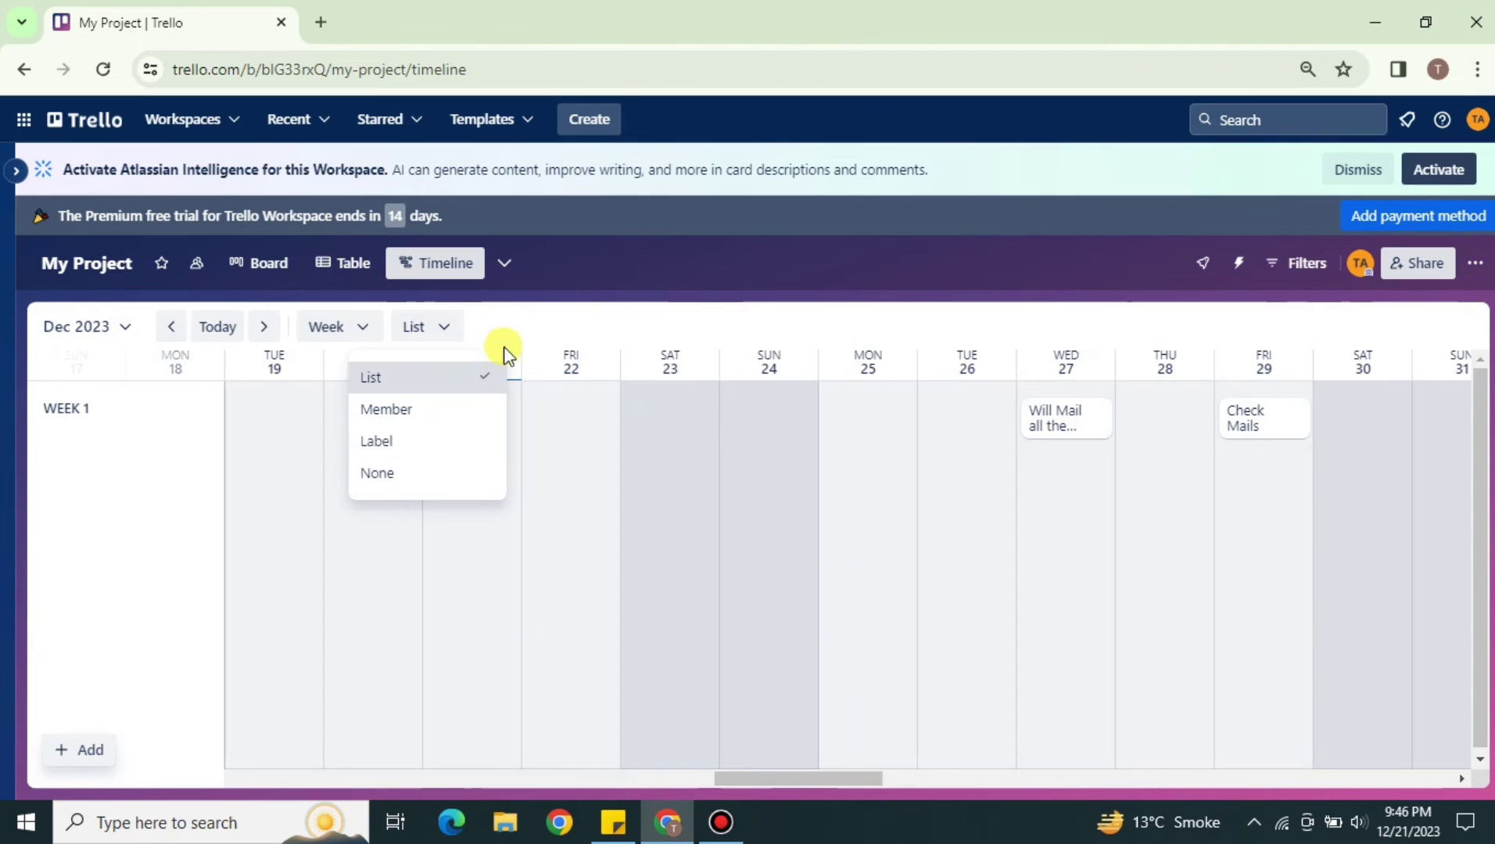
click(555, 329)
click(117, 335)
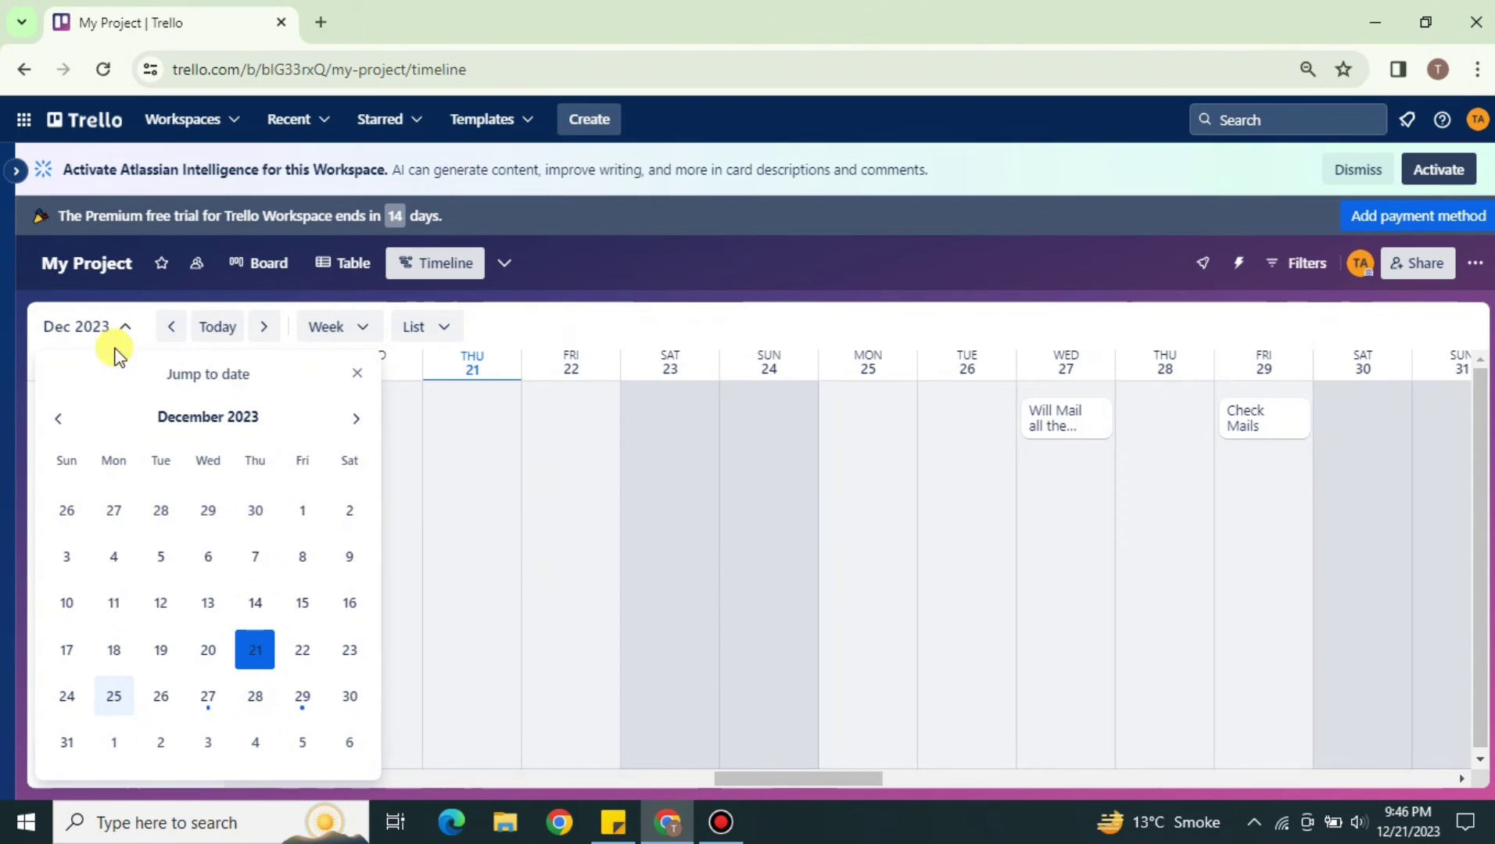
click(59, 420)
click(58, 420)
click(59, 420)
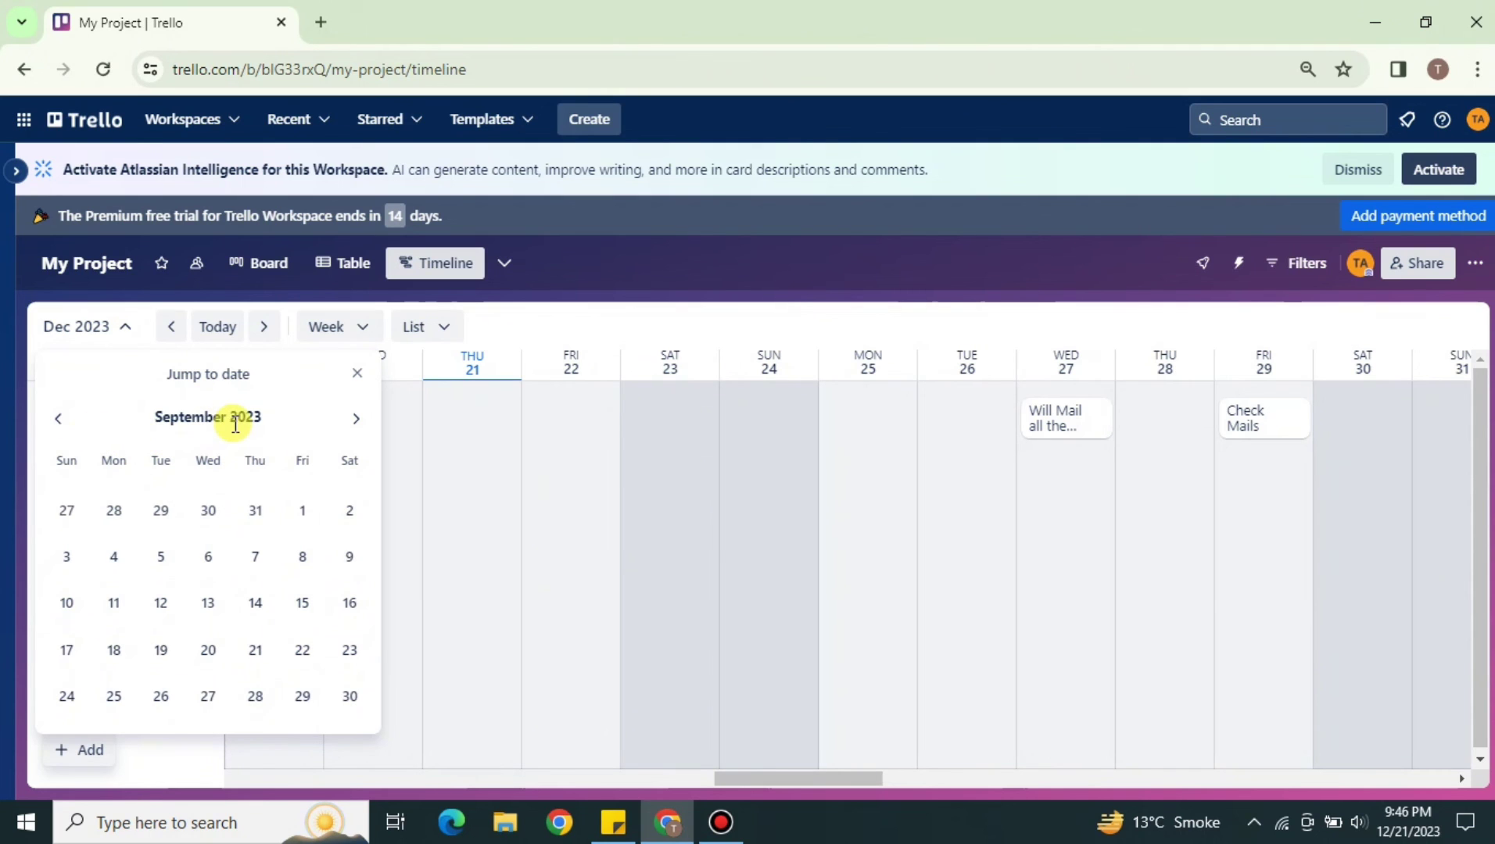
key(Return)
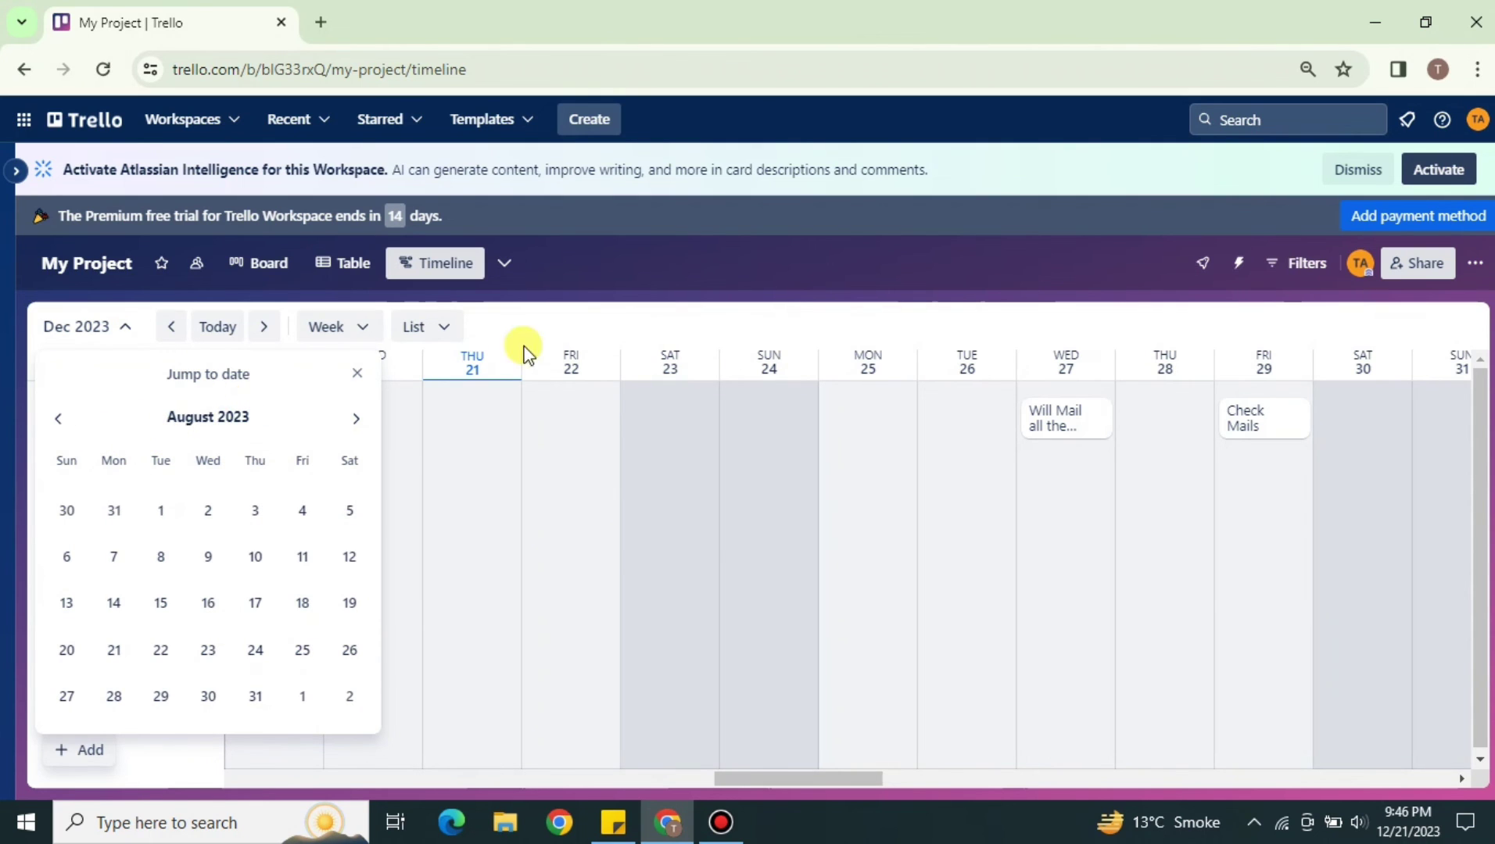
click(584, 315)
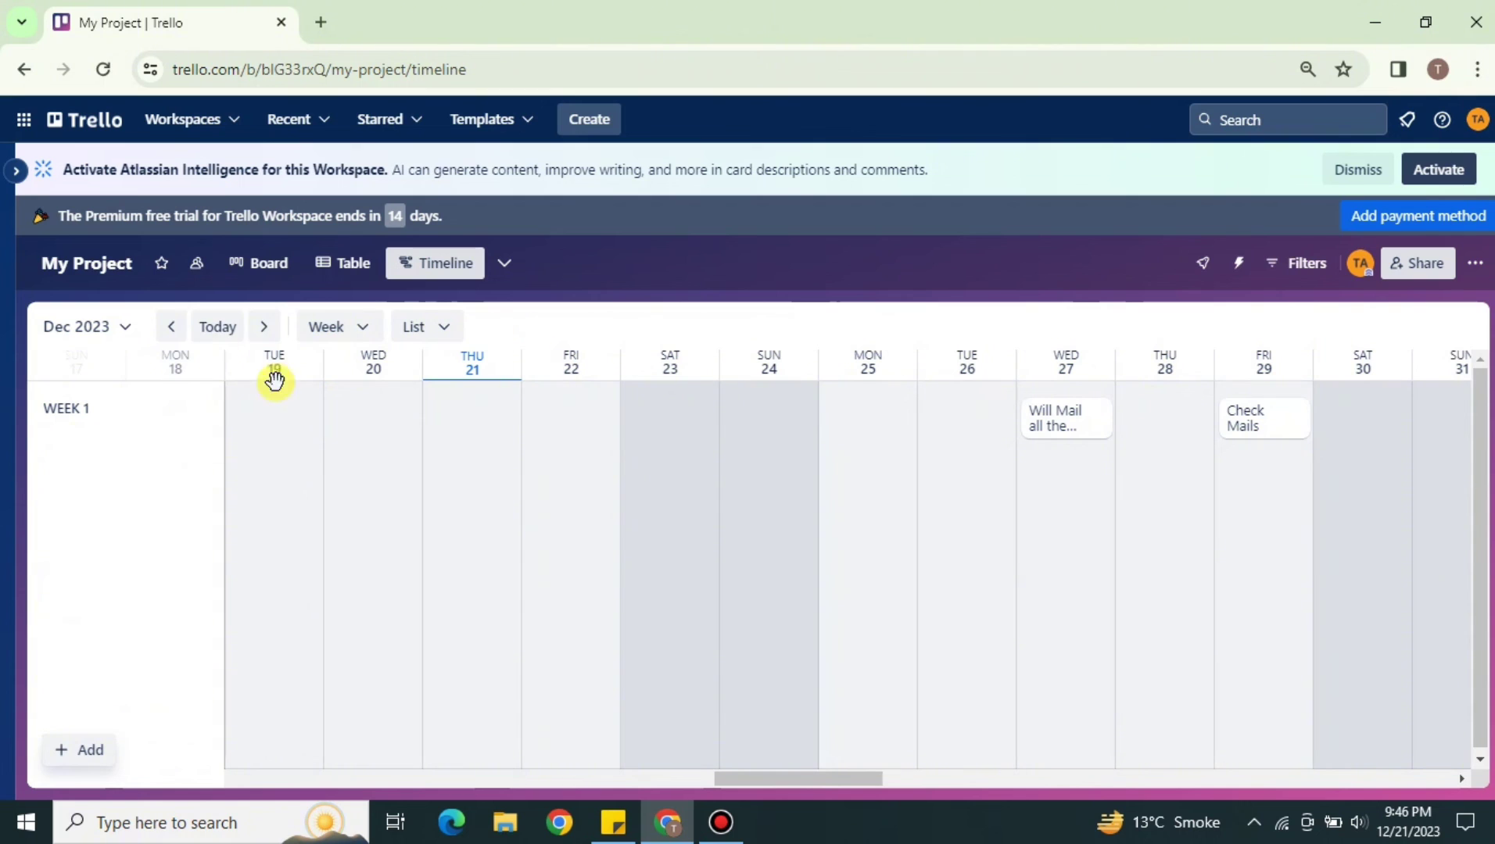